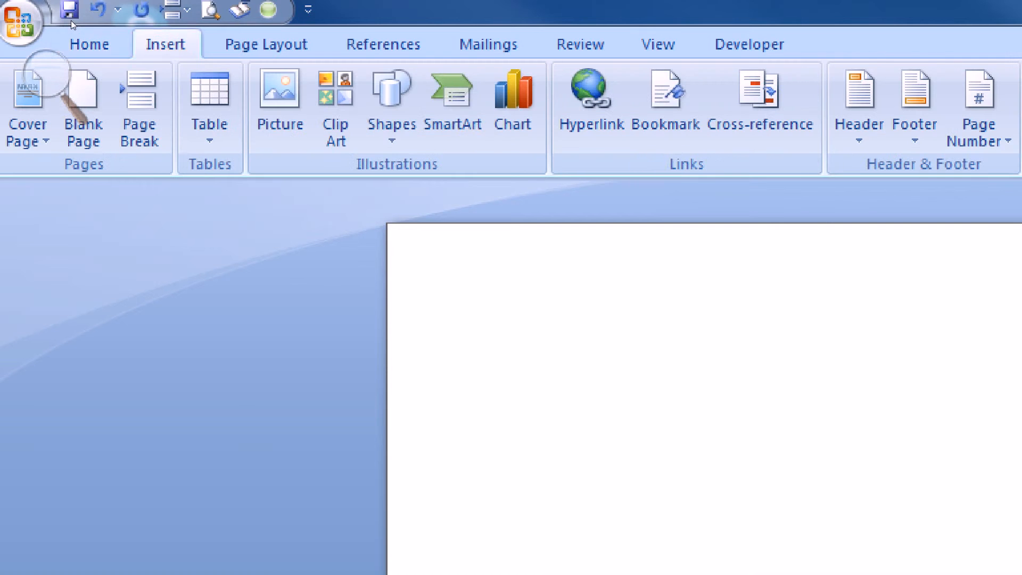
# Step: Reset the Magnifier to 100%, move its toolbar beside the Symbols group, and magnify the screen again
pyautogui.click(53, 84)
pyautogui.press('super+minus')
pyautogui.press('super+minus')
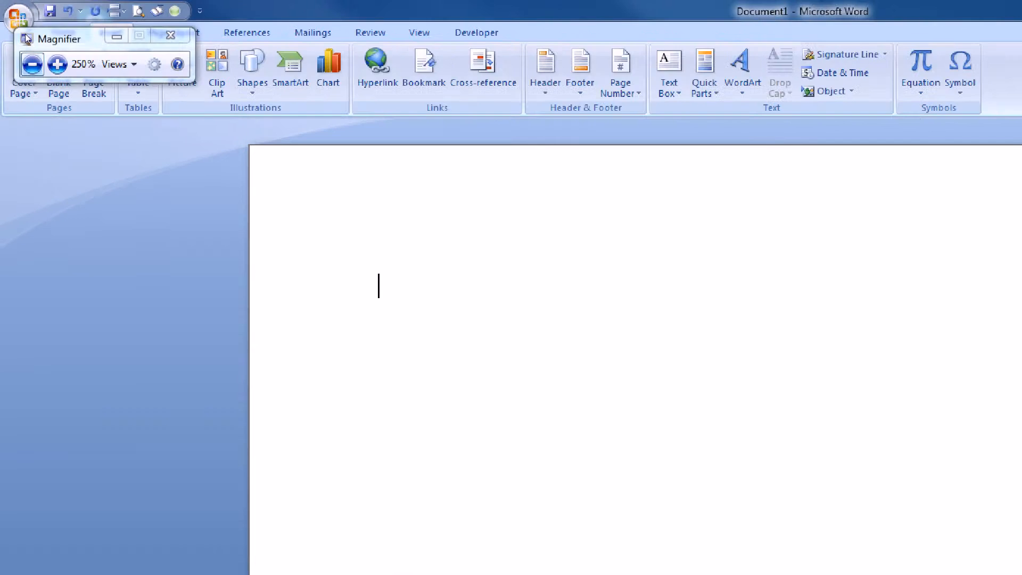
pyautogui.moveTo(34, 25); pyautogui.dragTo(667, 42)
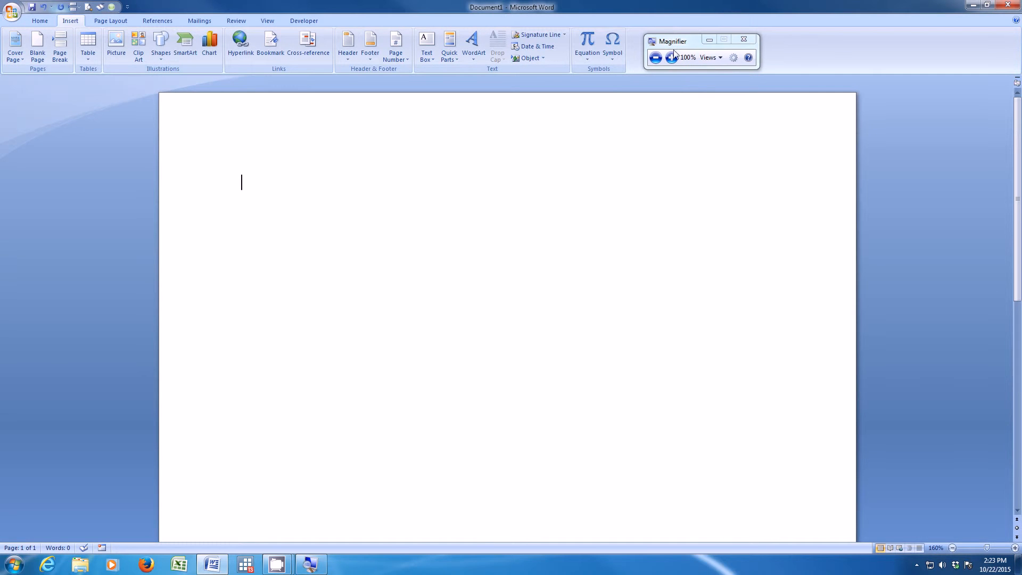
pyautogui.click(667, 59)
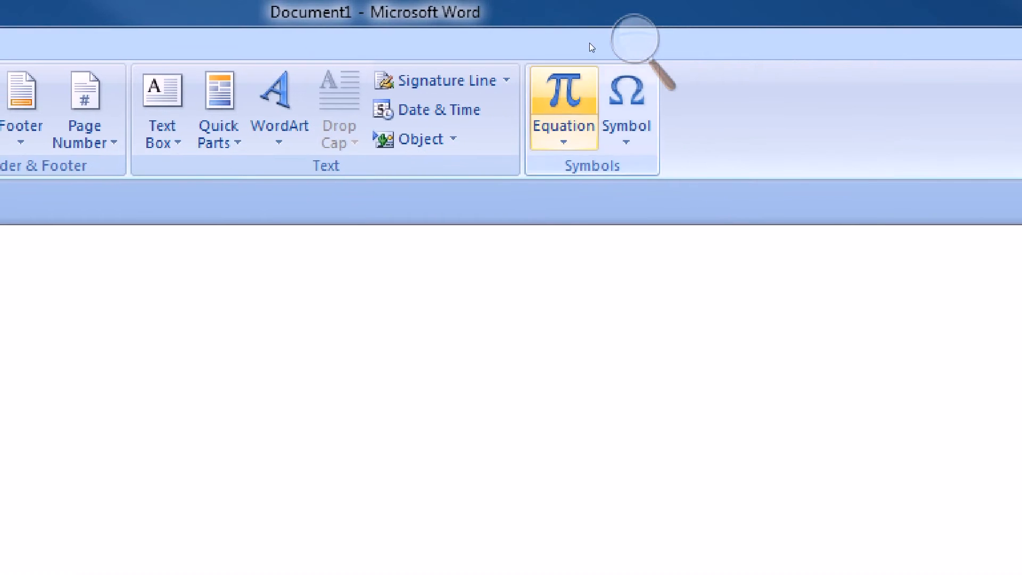
# Step: Insert a new equation that starts with S with subscript Y, followed by an equals sign
pyautogui.click(575, 80)
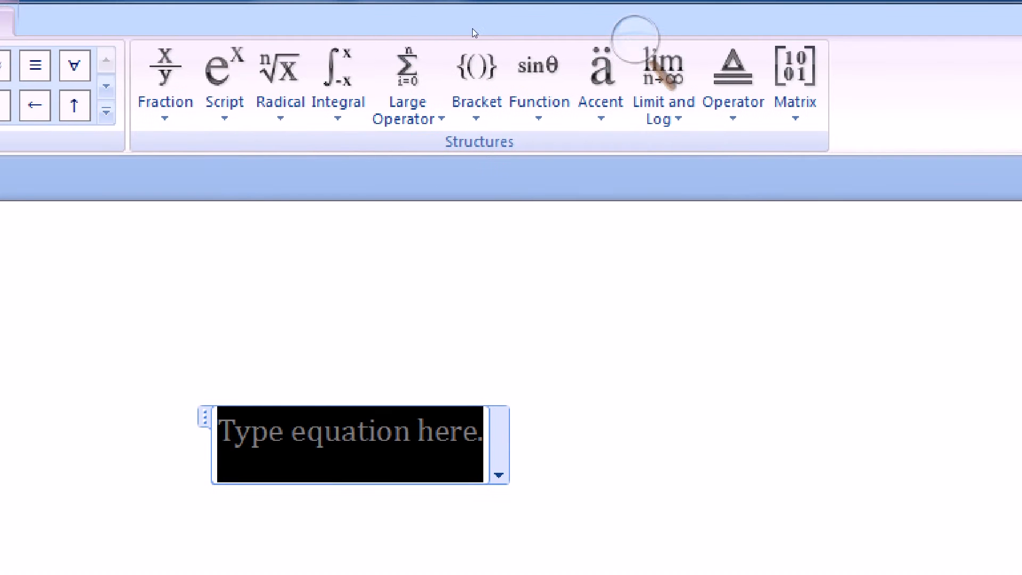
pyautogui.click(225, 85)
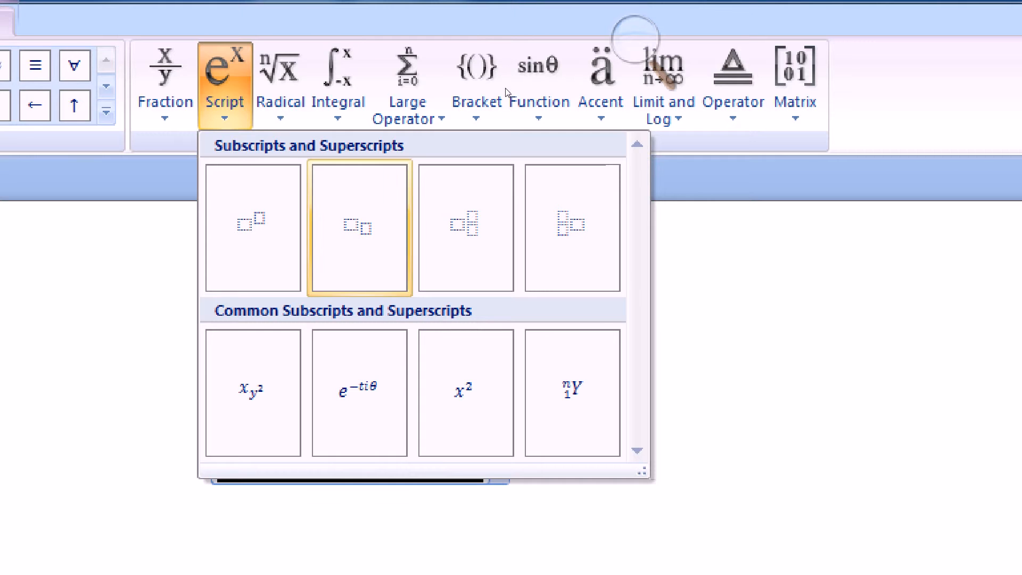
pyautogui.click(360, 228)
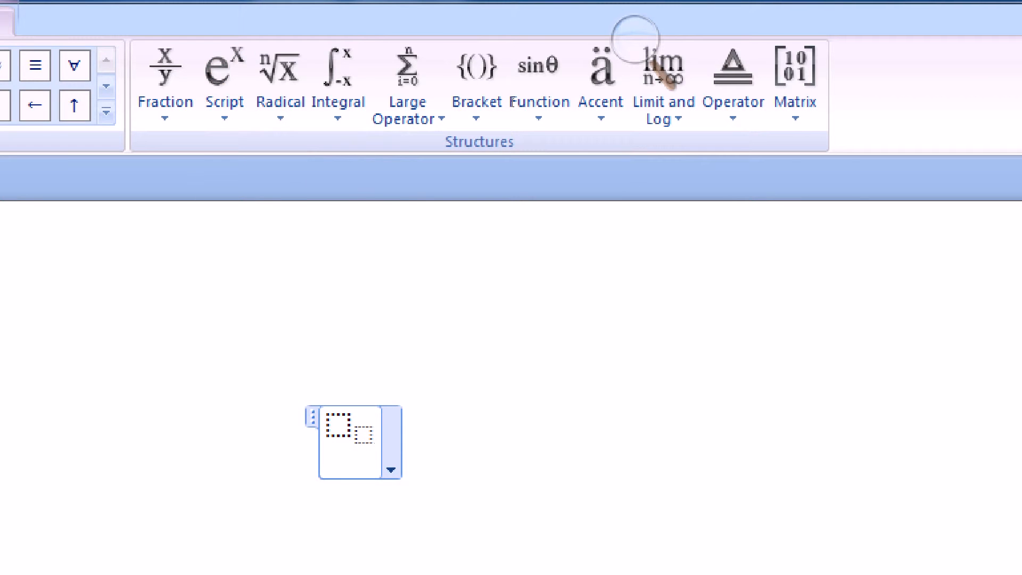
pyautogui.press('Left')
pyautogui.press('Left')
pyautogui.write('S')
pyautogui.press('Right')
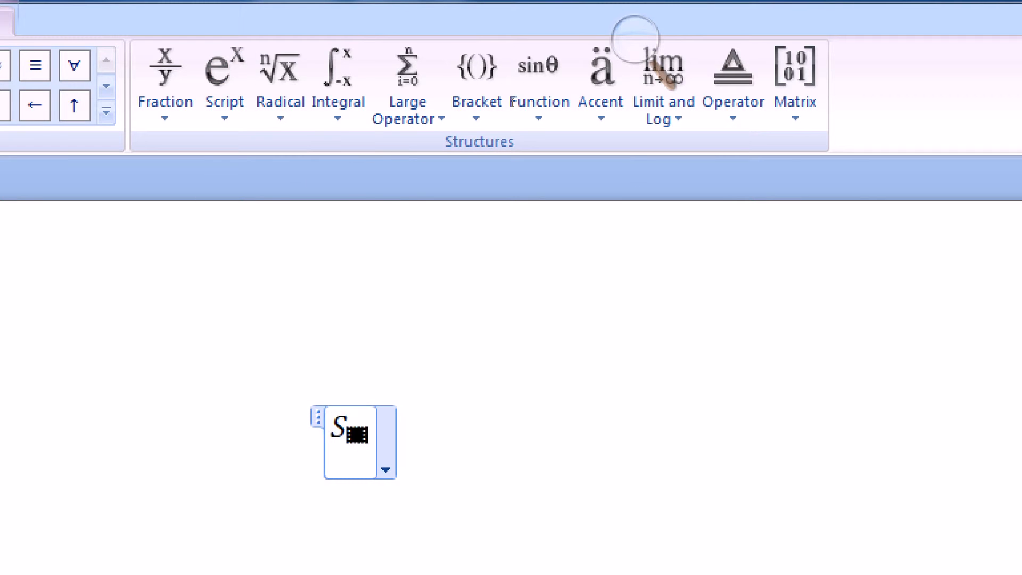
pyautogui.write('Y')
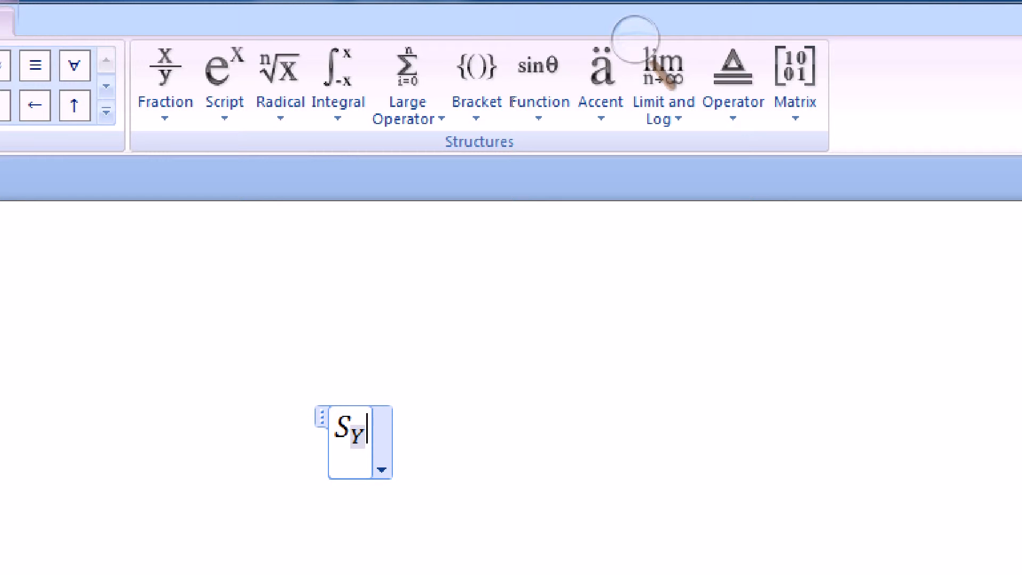
pyautogui.press('Right')
pyautogui.write('=')
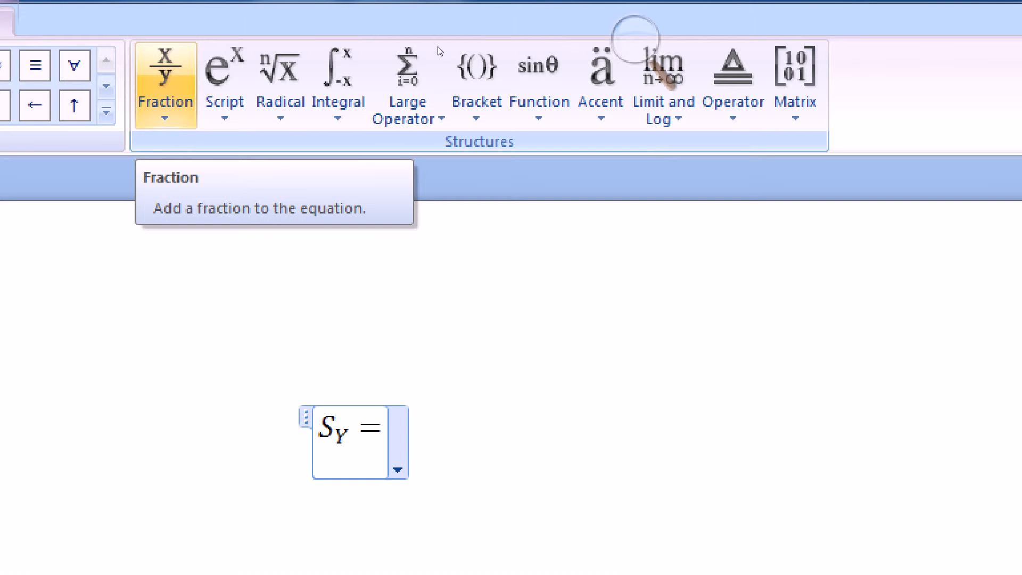
# Step: Add an empty stacked fraction after the equals sign and move into its numerator
pyautogui.click(165, 92)
pyautogui.click(246, 143)
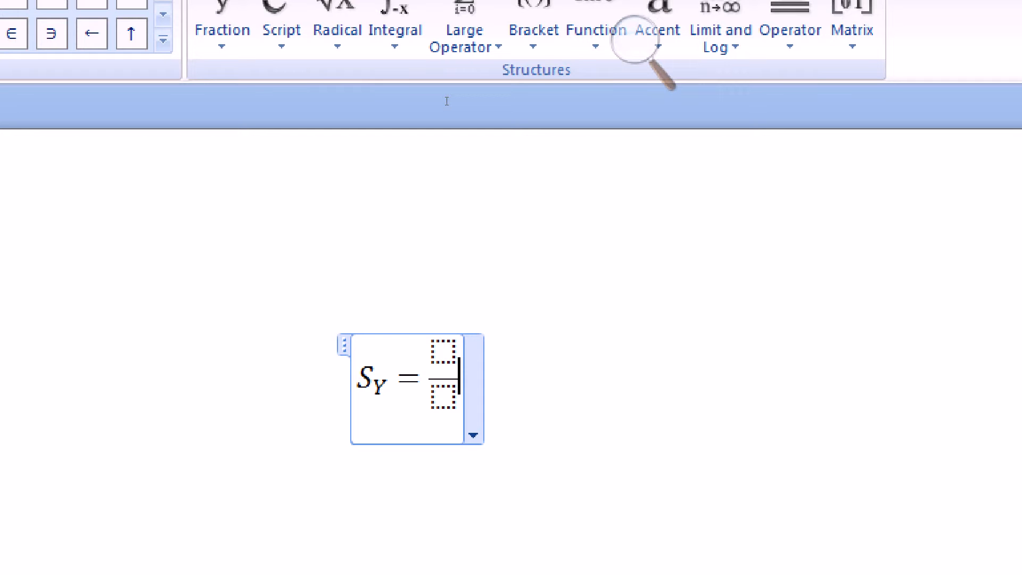
pyautogui.press('Up')
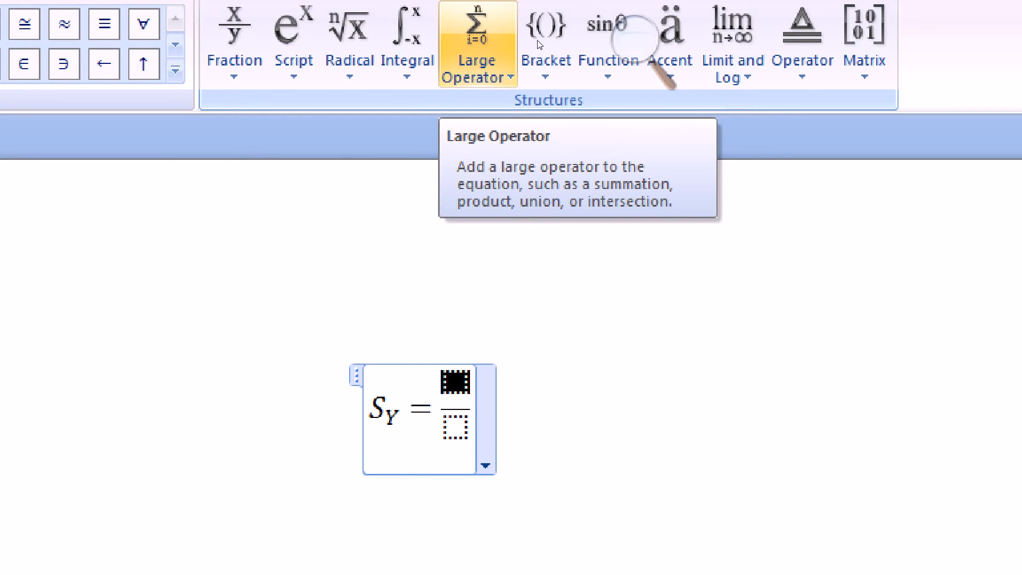
# Step: Insert a summation with side limits in the numerator, running from i=1 to N
pyautogui.click(476, 51)
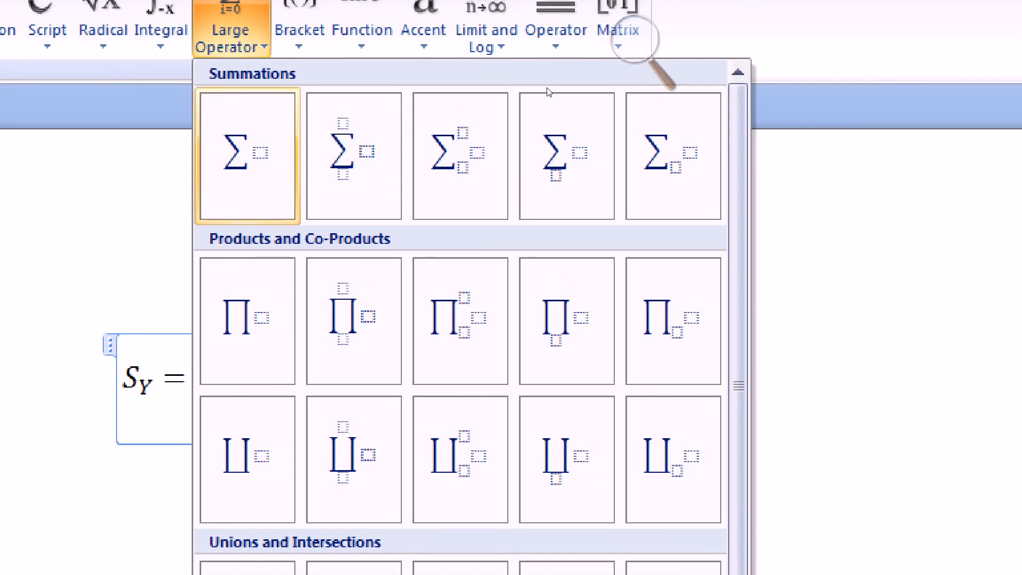
pyautogui.click(600, 184)
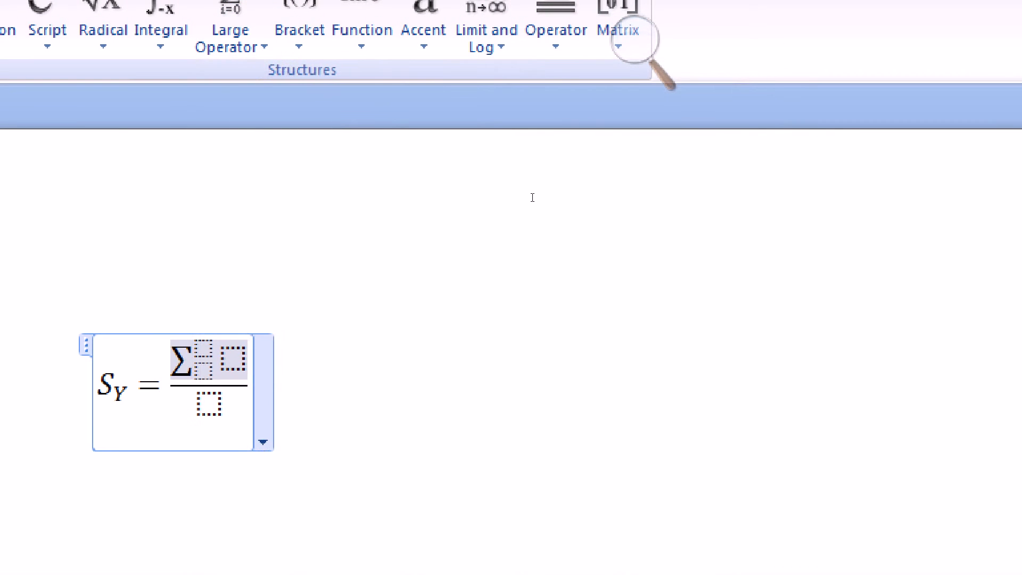
pyautogui.press('Left')
pyautogui.press('Left')
pyautogui.press('Left')
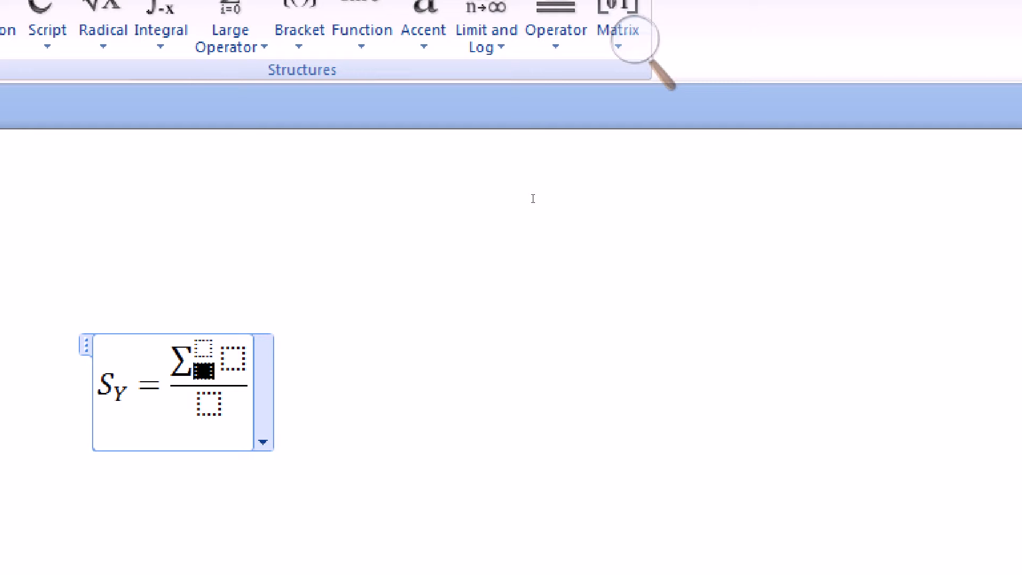
pyautogui.write('i=1')
pyautogui.press('Right')
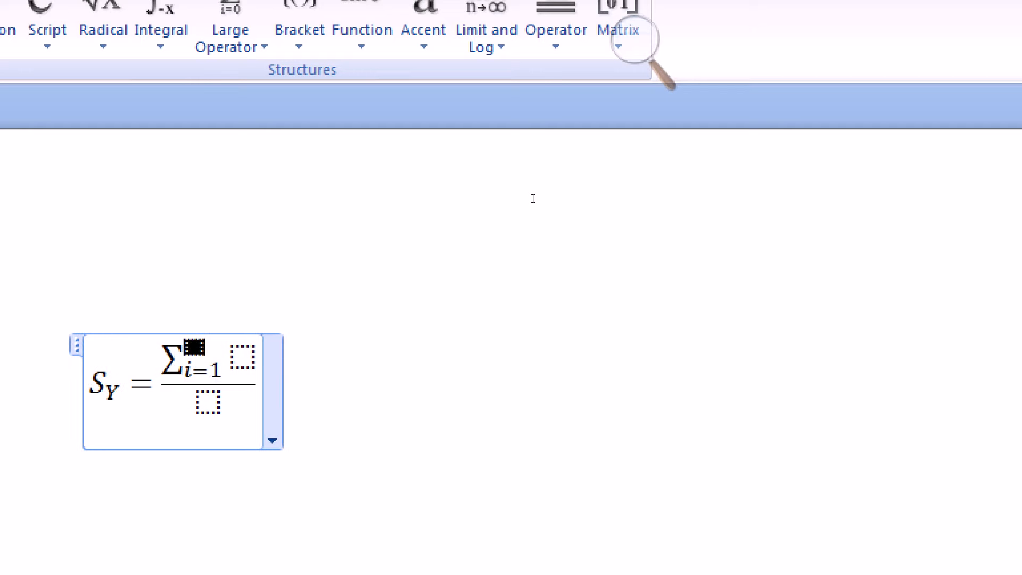
pyautogui.write('N')
pyautogui.press('Right')
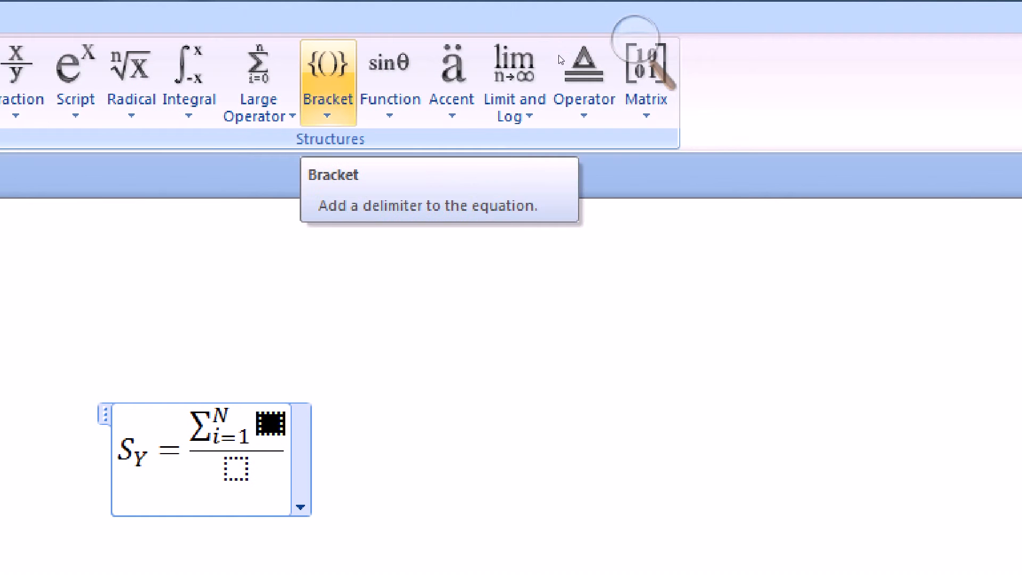
# Step: Enter Y minus Y-bar in parentheses as the summation's term, using the bar accent on the second Y
pyautogui.click(328, 80)
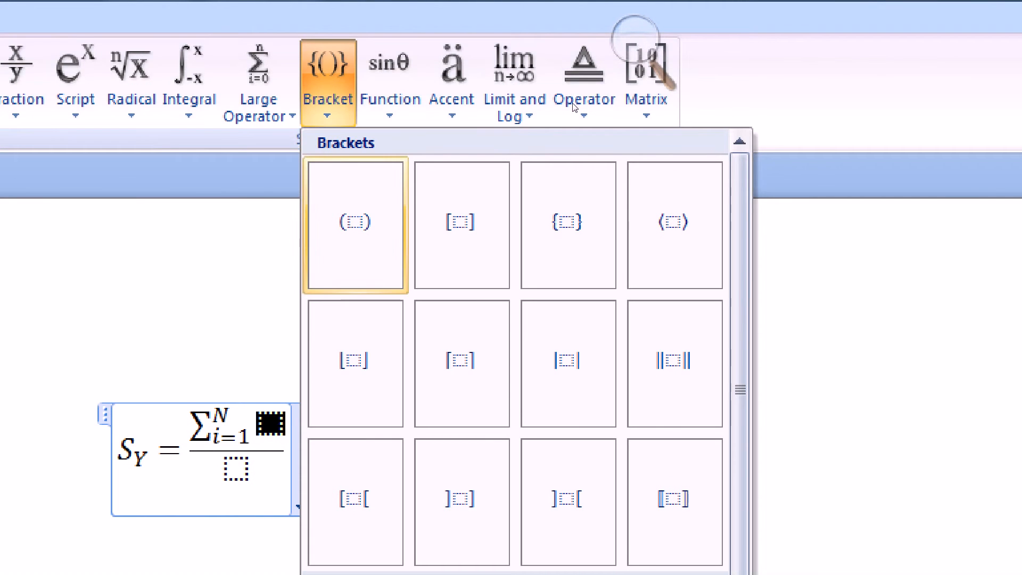
pyautogui.click(355, 234)
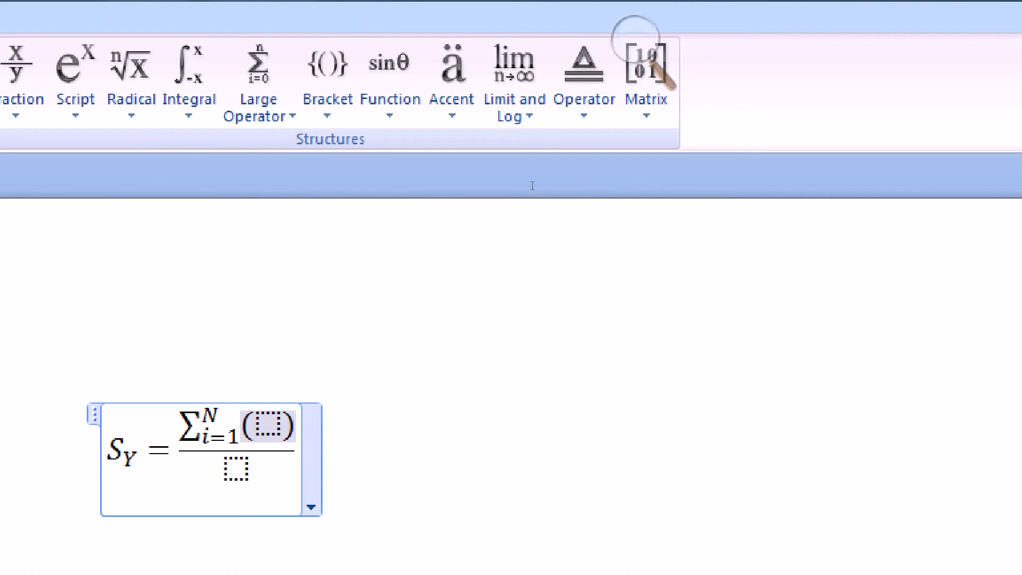
pyautogui.write('Y-Y')
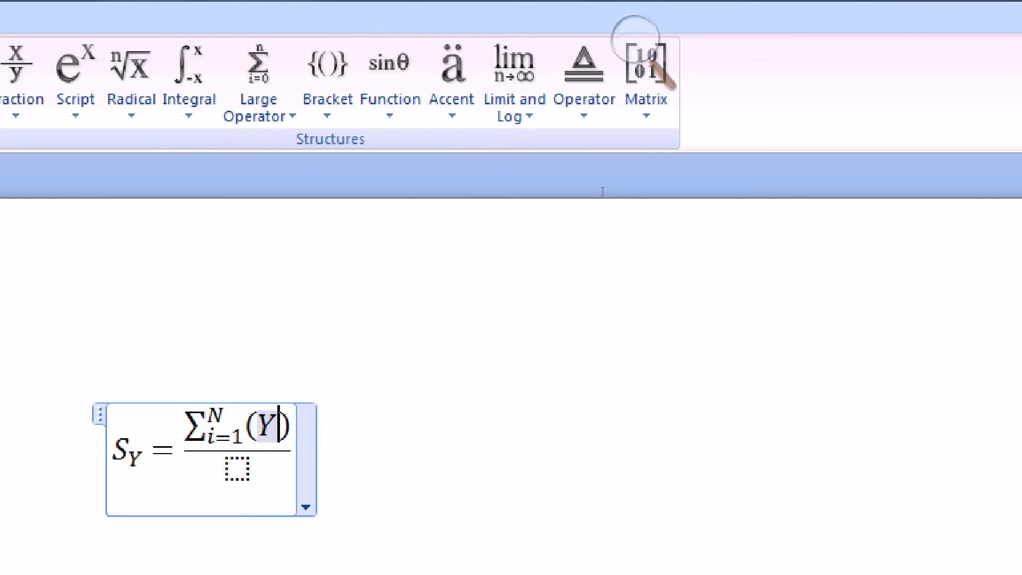
pyautogui.hotkey('shift', 'Left')
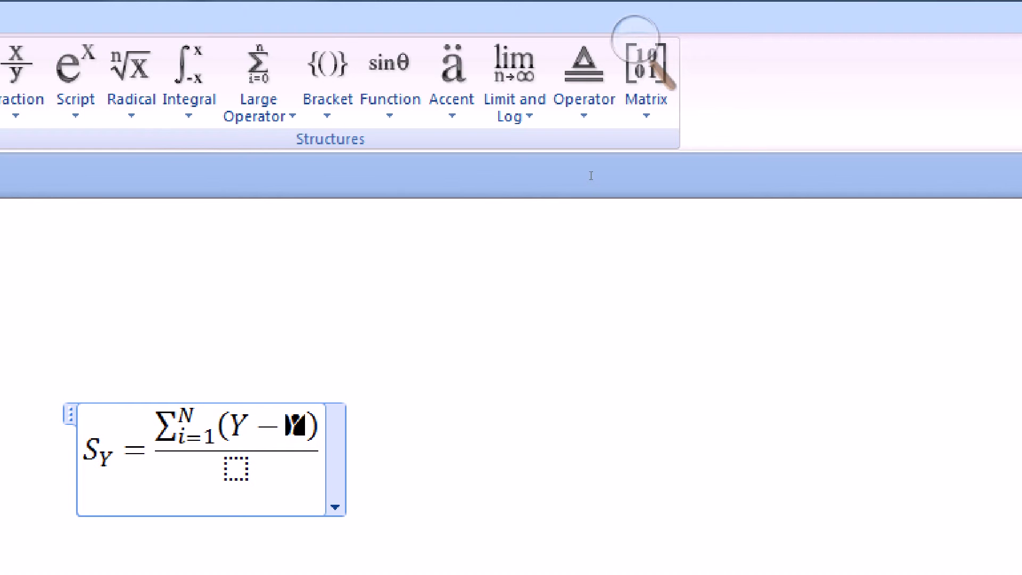
pyautogui.click(452, 69)
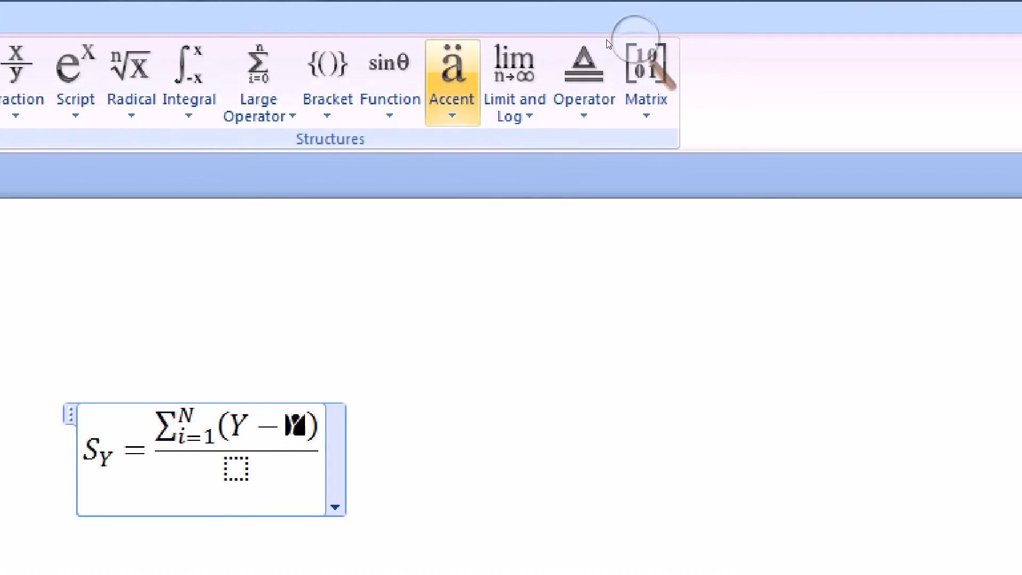
pyautogui.click(539, 422)
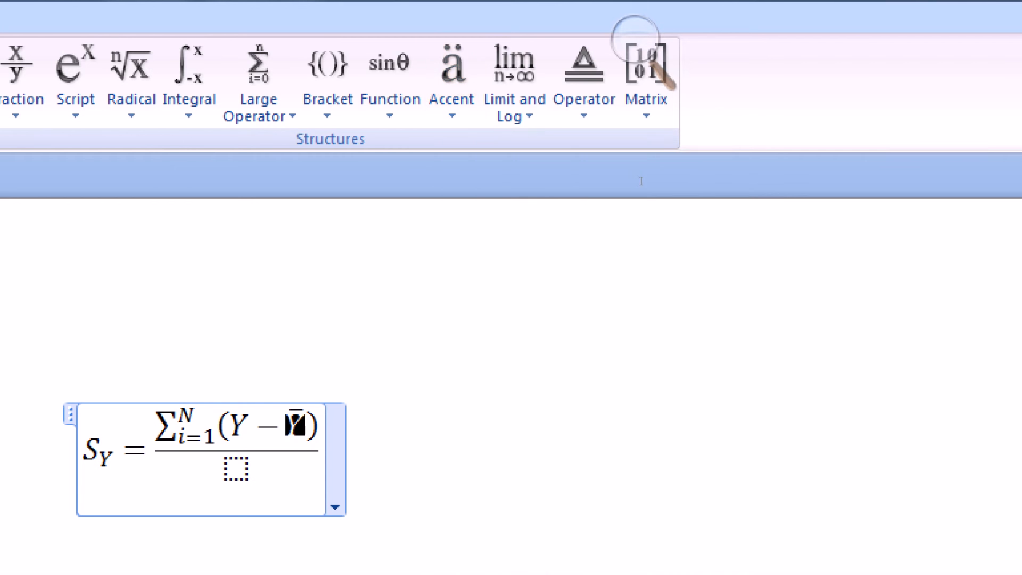
# Step: Enter N-1 as the denominator of the fraction
pyautogui.press('Right')
pyautogui.press('Down')
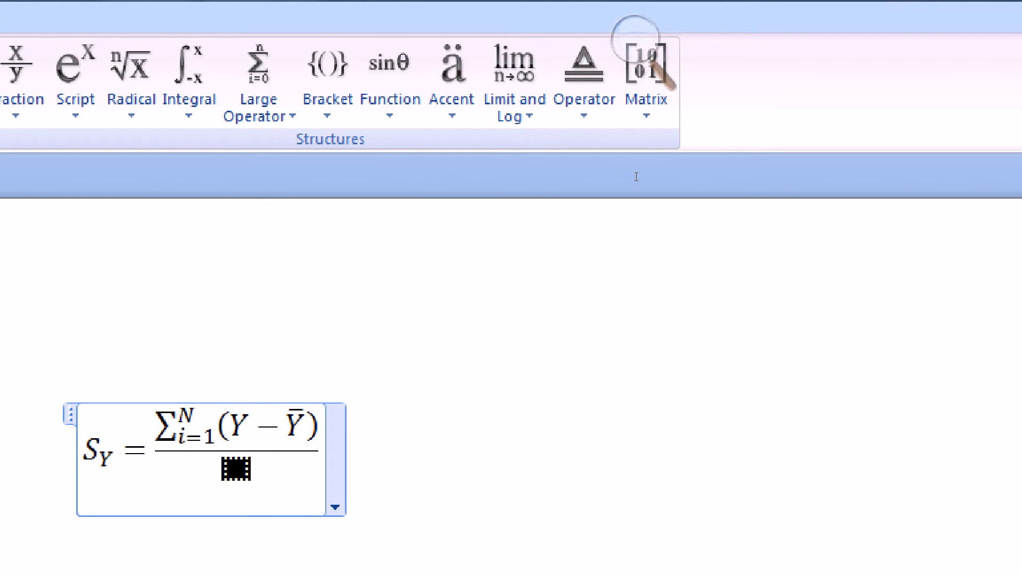
pyautogui.write('N-1')
# Step: Square the parenthesised term in the numerator by giving it a superscript of 2
pyautogui.press('Up')
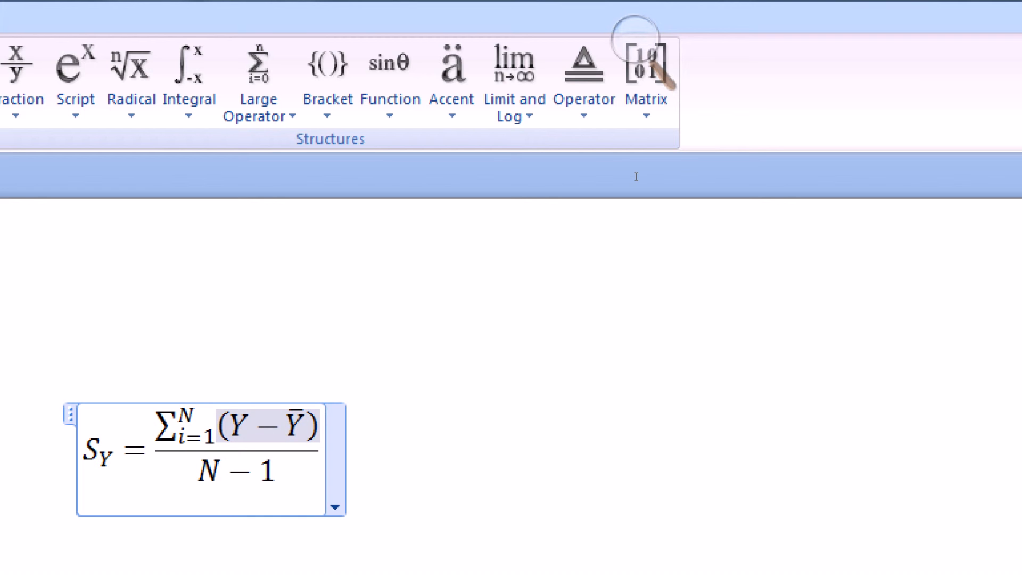
pyautogui.hotkey('shift', 'Left')
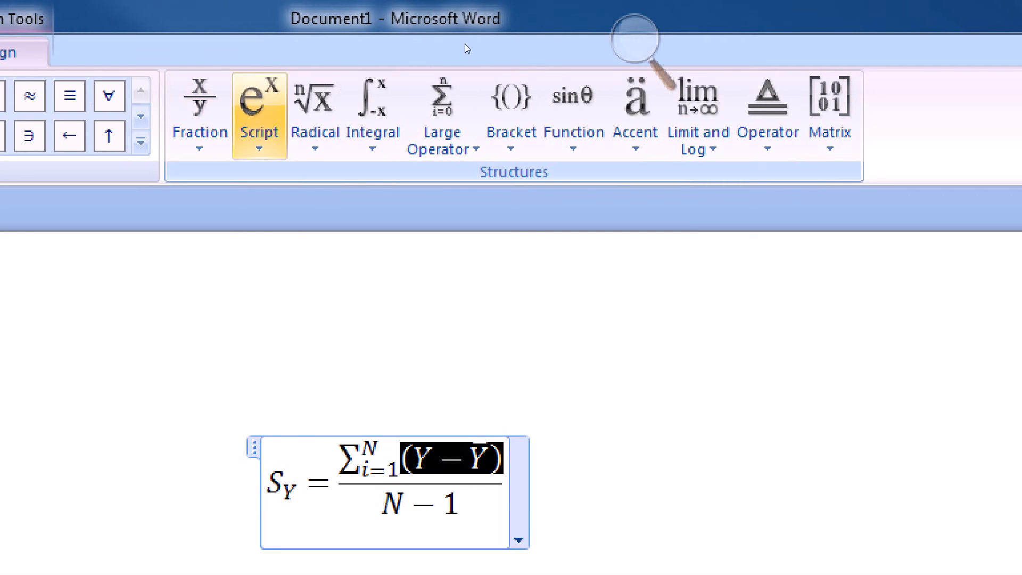
pyautogui.click(465, 44)
pyautogui.click(288, 259)
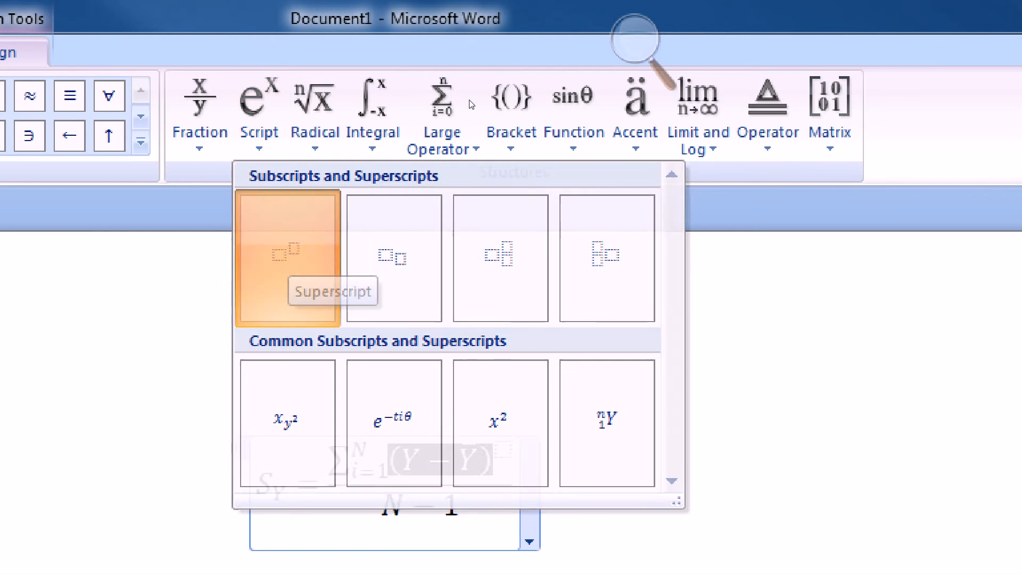
pyautogui.press('Right')
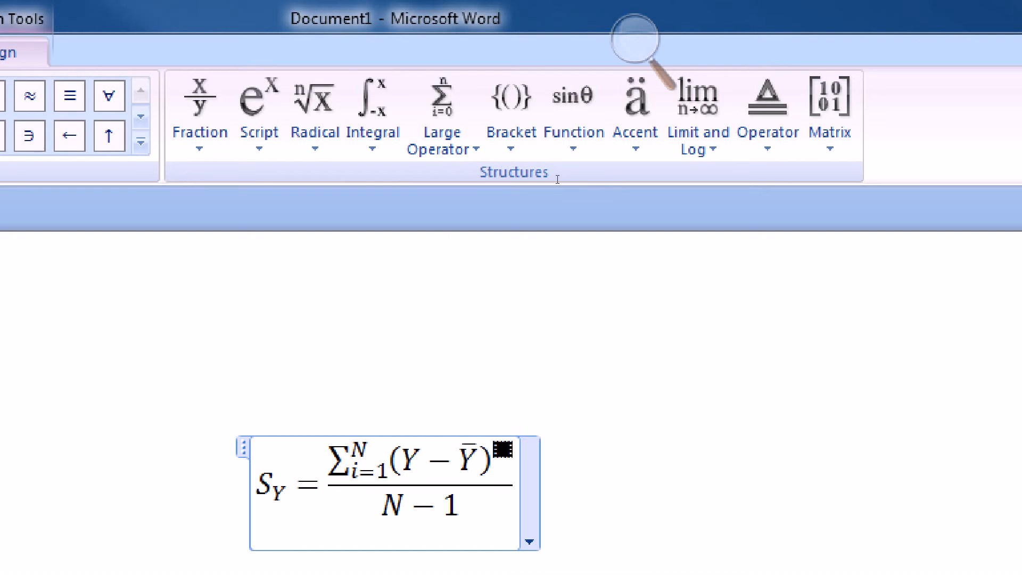
pyautogui.write('2')
# Step: Place the whole fraction under a square root and leave the equation
pyautogui.press('Left')
pyautogui.press('Left')
pyautogui.press('Left')
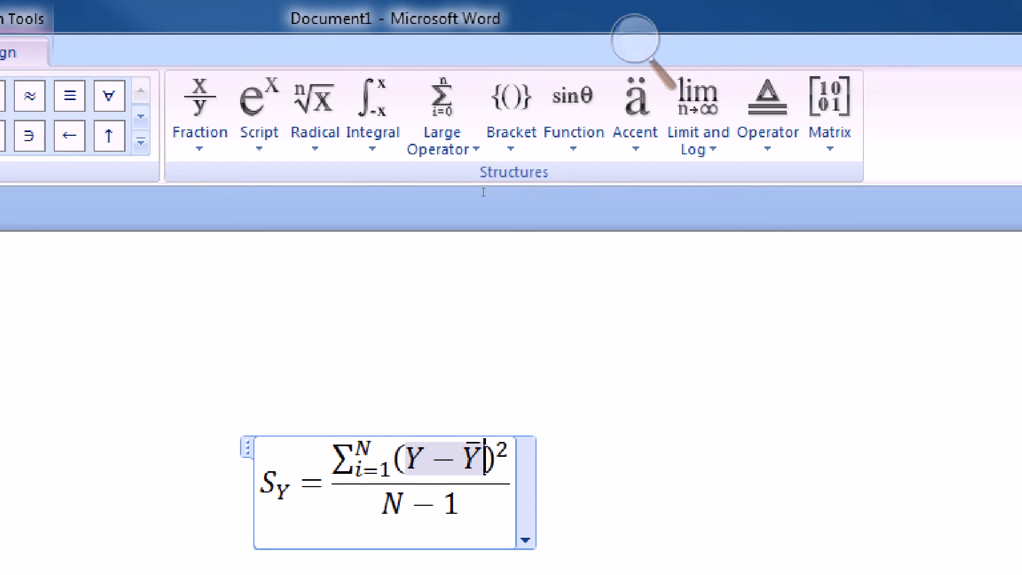
pyautogui.moveTo(484, 192); pyautogui.dragTo(516, 196)
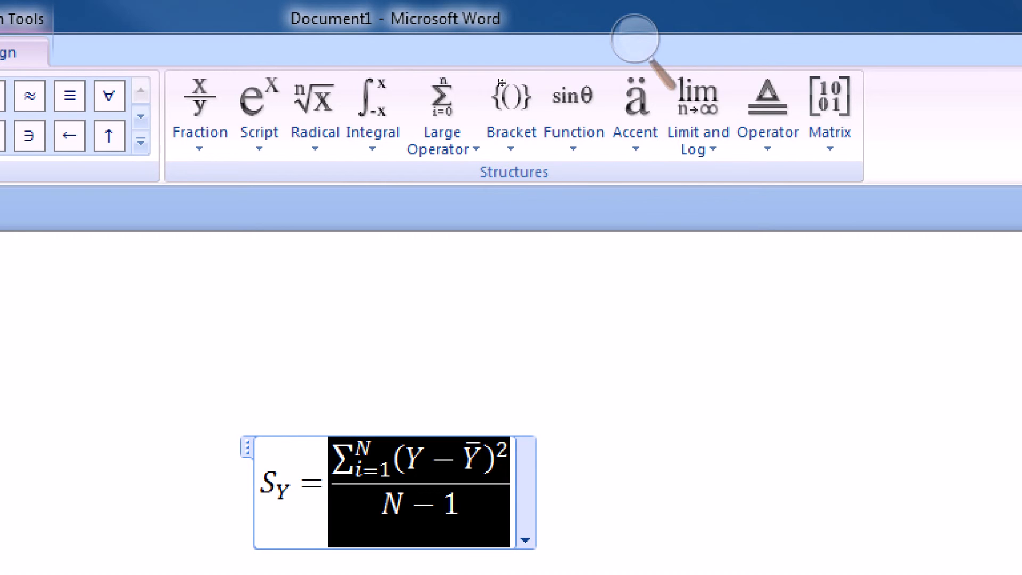
pyautogui.click(316, 114)
pyautogui.click(343, 258)
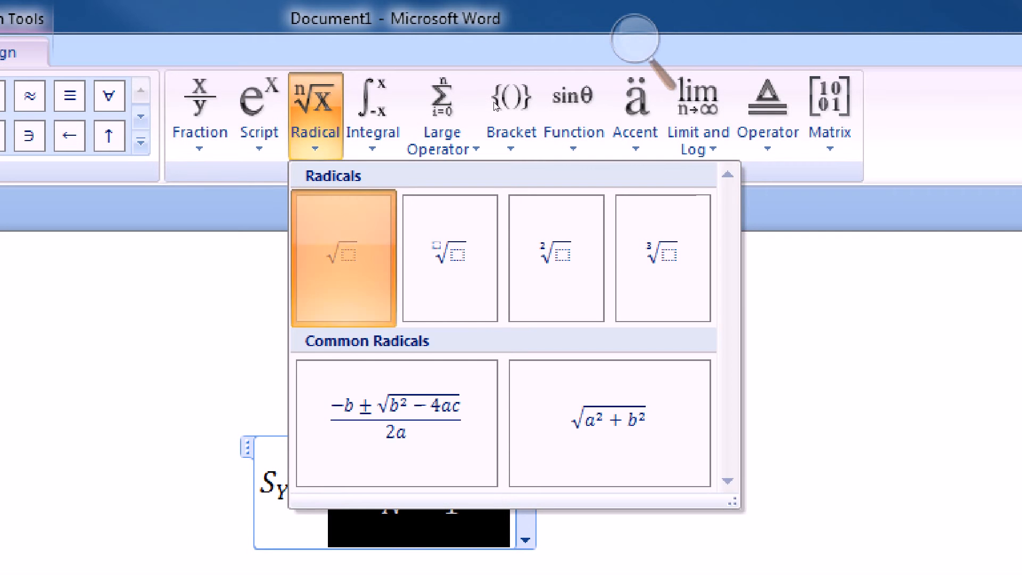
pyautogui.click(484, 198)
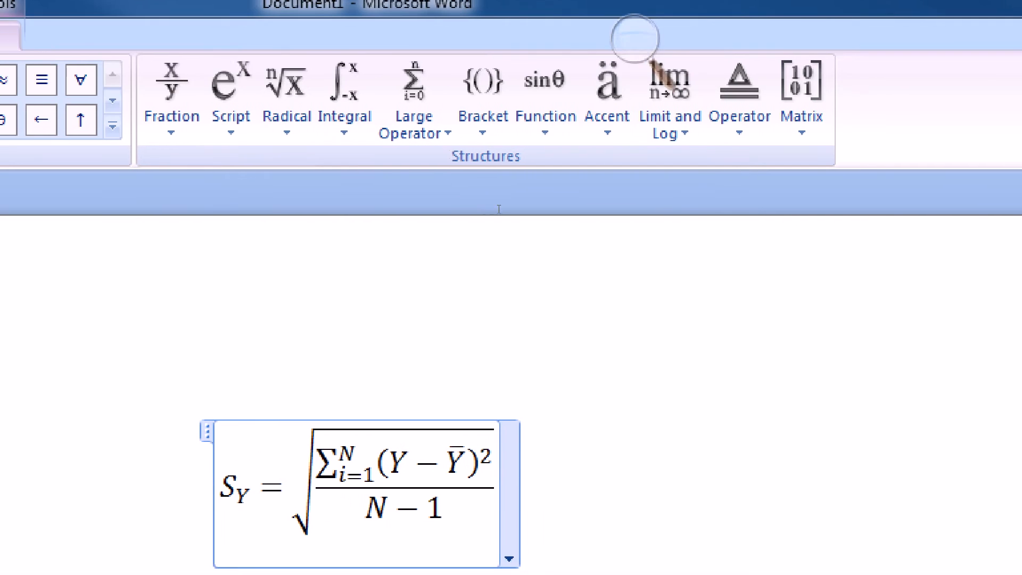
pyautogui.click(614, 206)
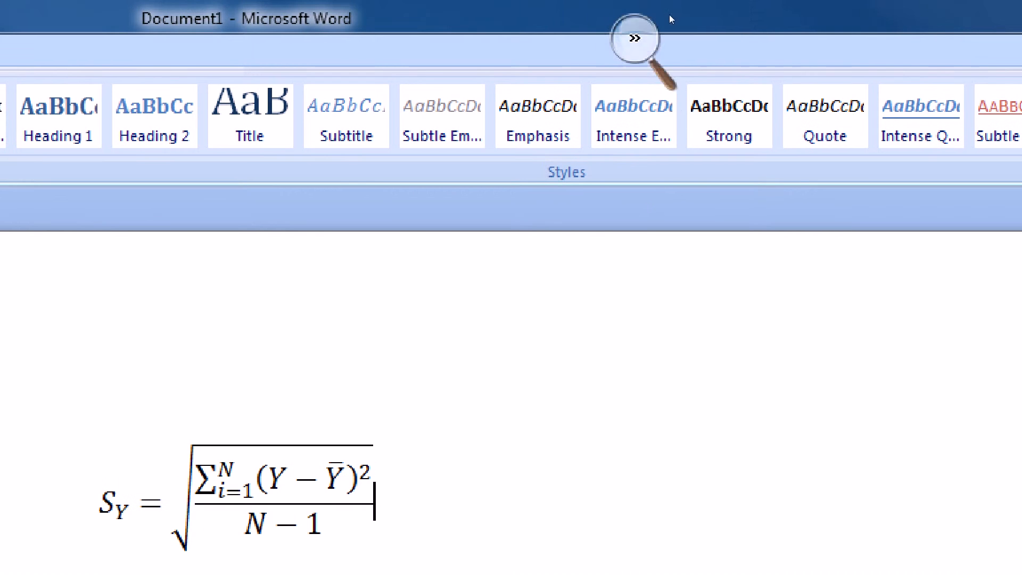
# Step: Bring up the Magnifier controls and reset the screen magnification to 100%
pyautogui.click(669, 15)
pyautogui.click(664, 24)
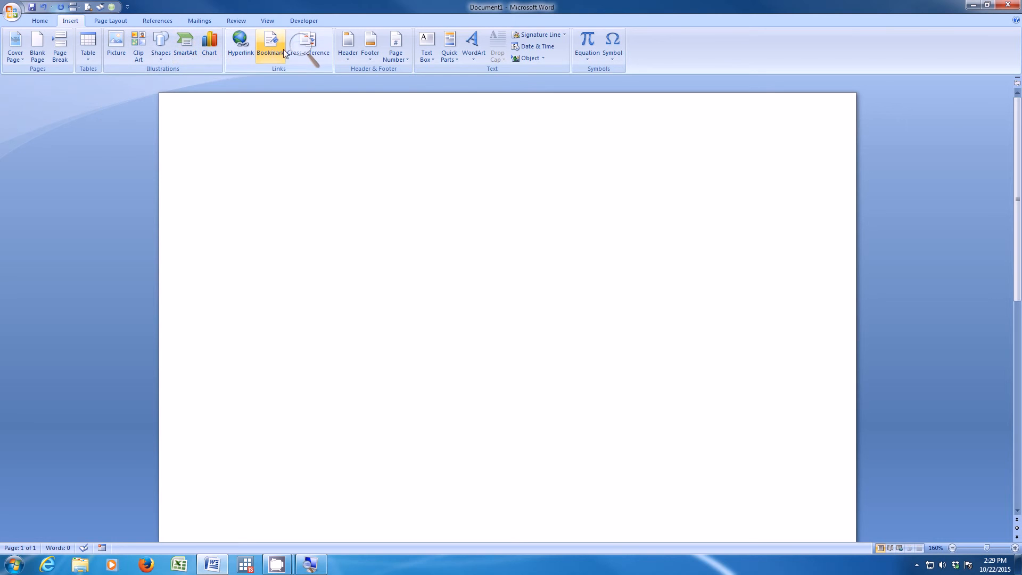
pyautogui.click(306, 49)
pyautogui.click(314, 50)
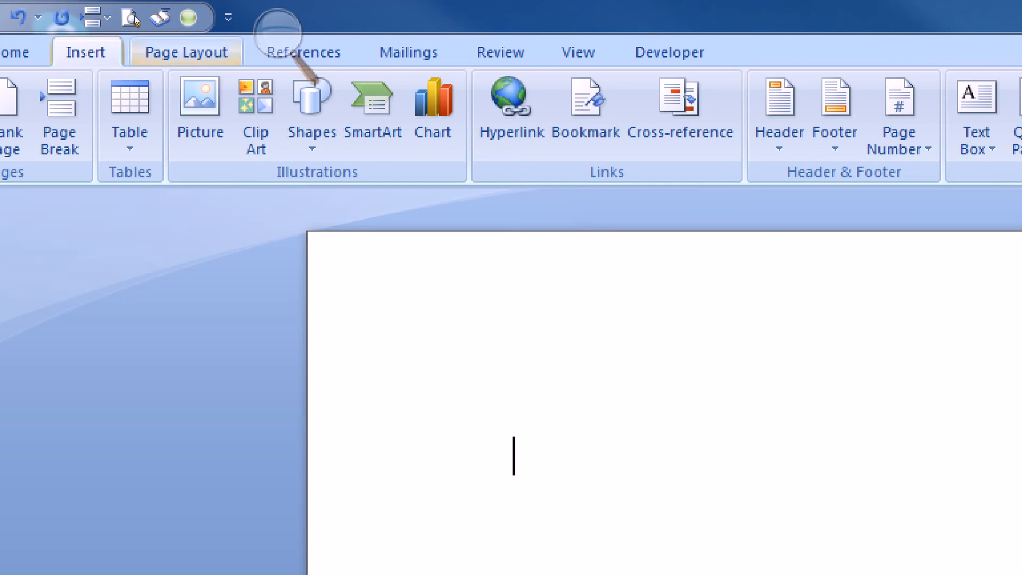
pyautogui.click(276, 32)
pyautogui.click(272, 54)
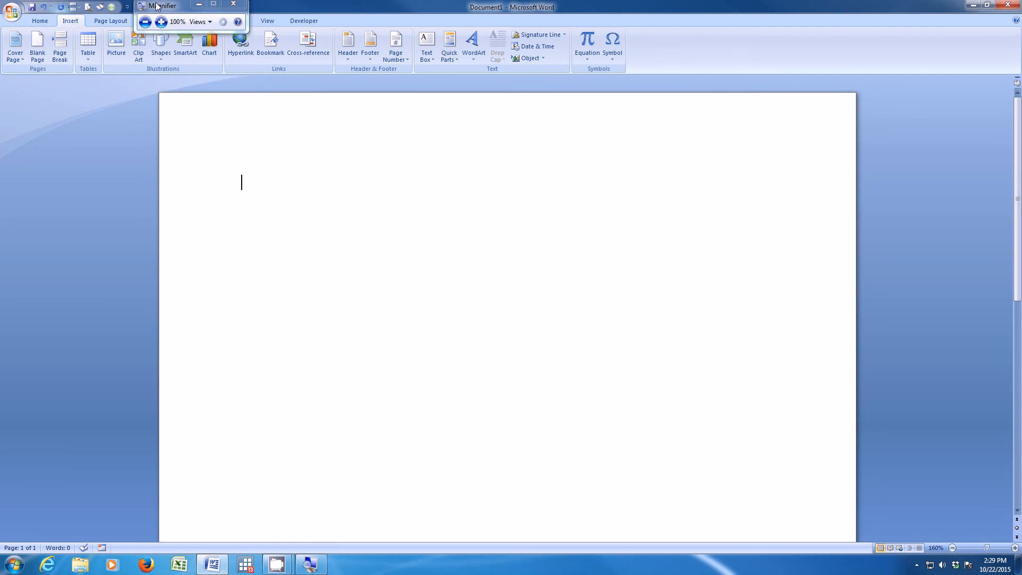
# Step: Move the Magnifier controls clear of the document and enlarge the screen to 250%
pyautogui.moveTo(156, 6); pyautogui.dragTo(615, 36)
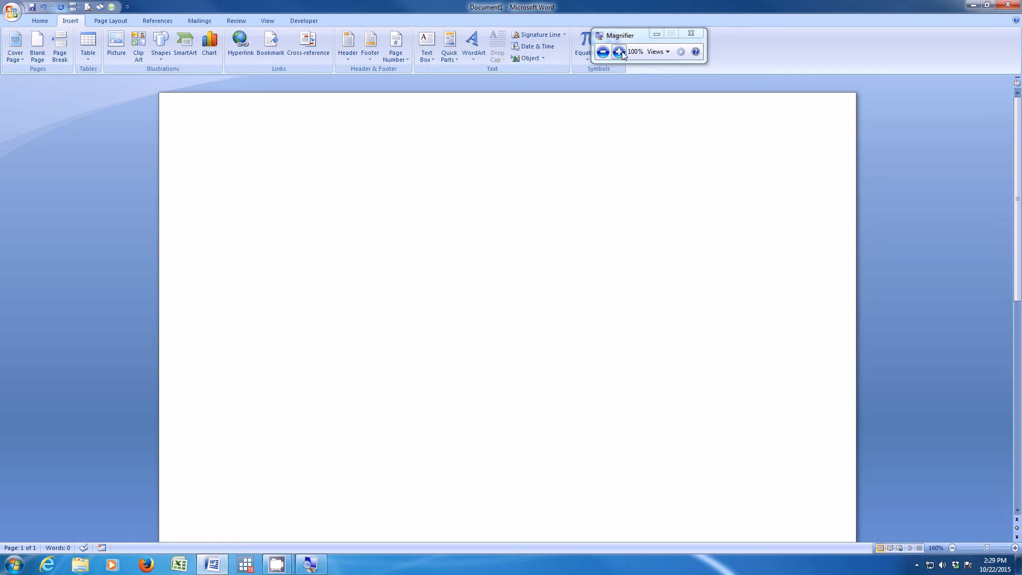
pyautogui.click(619, 51)
# Step: Insert a Microsoft Equation 3.0 object into the blank document and move the Equation toolbar fully into view
pyautogui.click(536, 59)
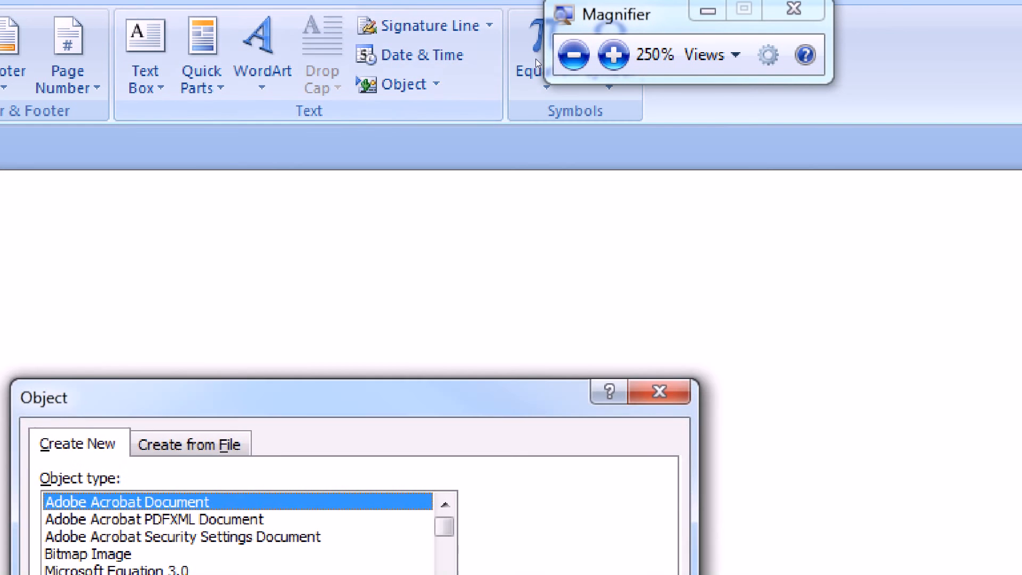
pyautogui.moveTo(505, 181); pyautogui.dragTo(530, 94)
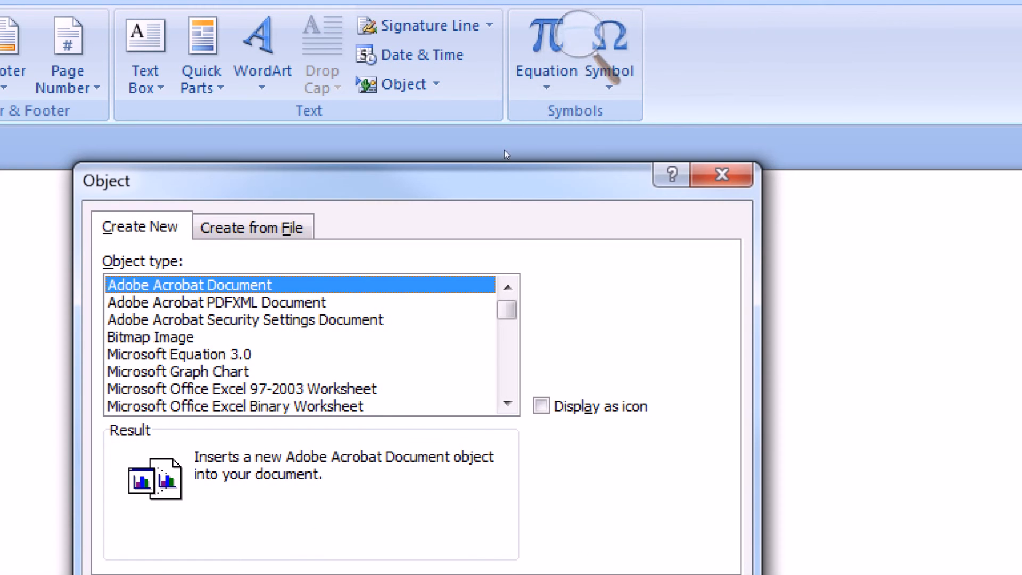
pyautogui.press('m')
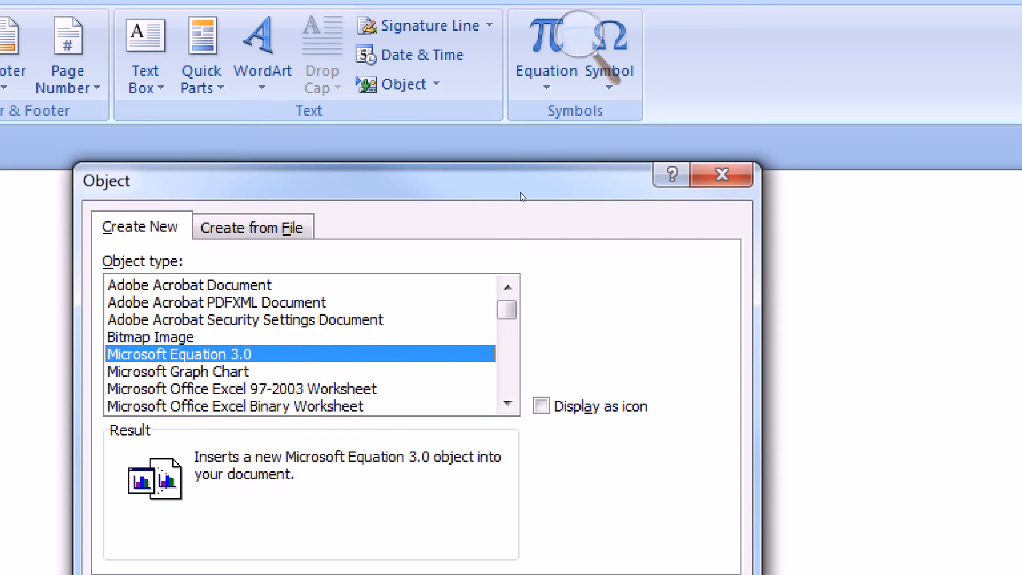
pyautogui.moveTo(589, 154); pyautogui.dragTo(589, 48)
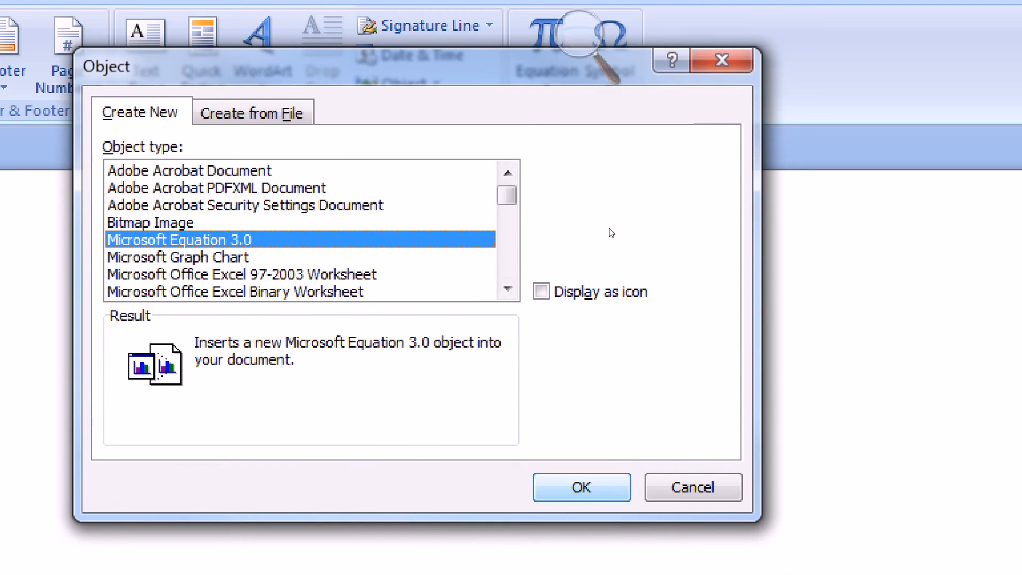
pyautogui.press('Return')
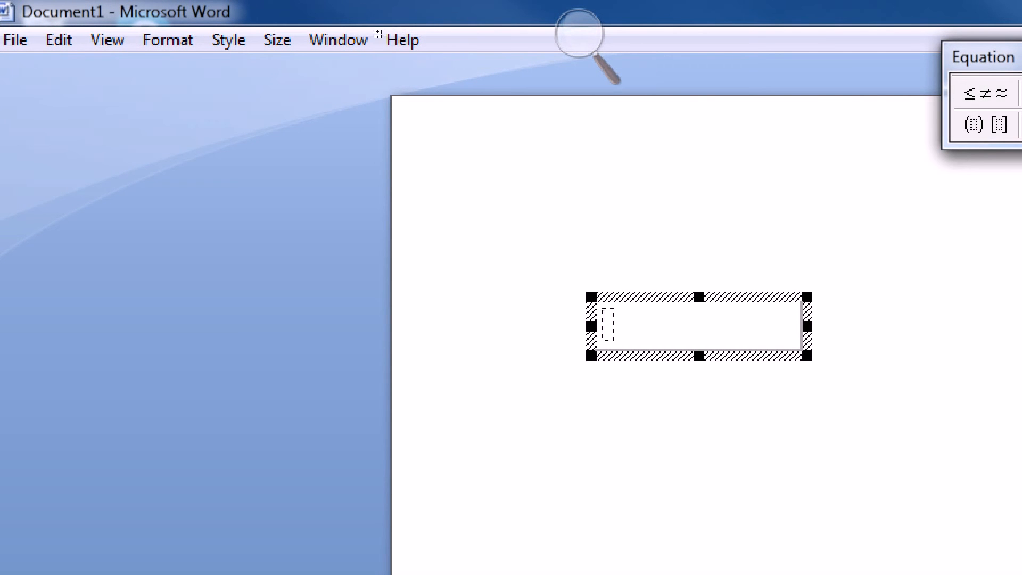
pyautogui.moveTo(397, 25); pyautogui.dragTo(95, 39)
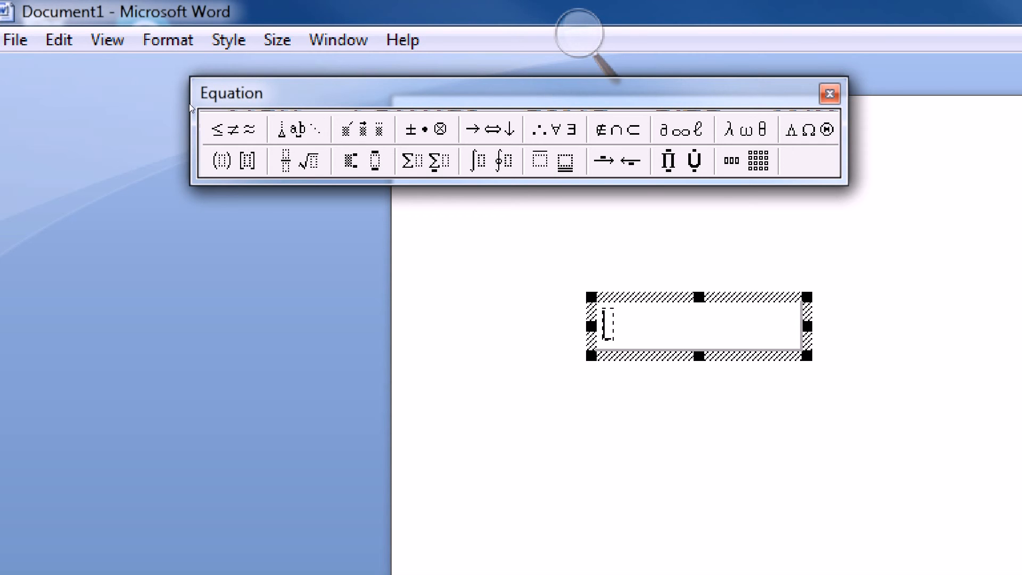
# Step: Enter S with subscript Y followed by an equals sign in the equation
pyautogui.write('S')
pyautogui.click(364, 162)
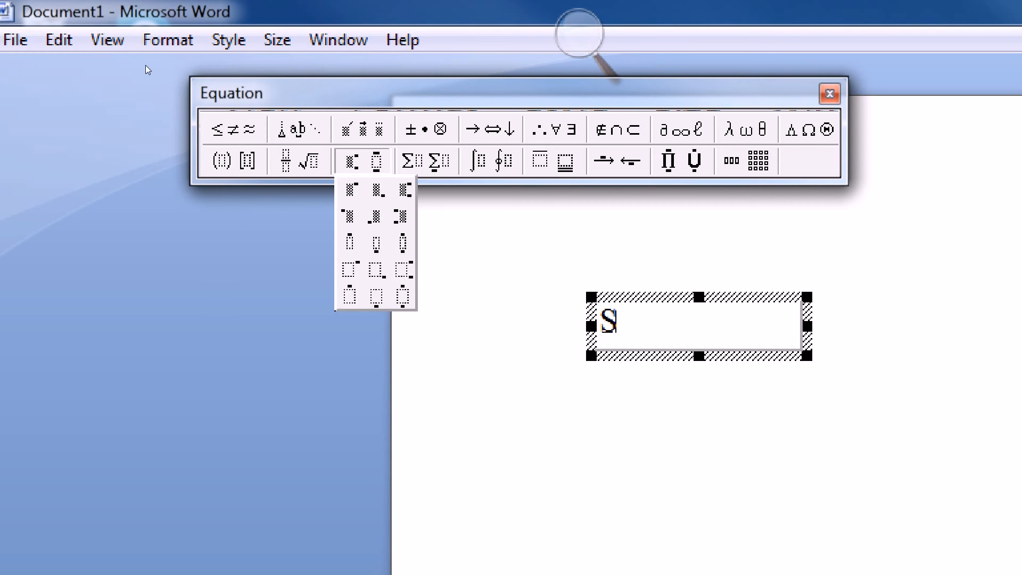
pyautogui.click(379, 189)
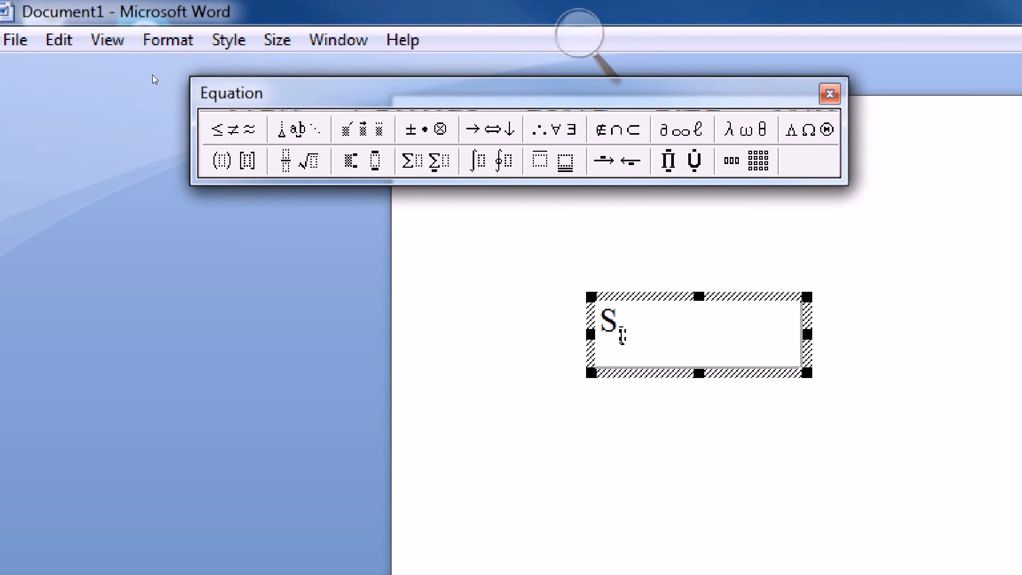
pyautogui.write('Y')
pyautogui.press('Tab')
pyautogui.write('=')
# Step: Add a fraction after the equals sign and place a summation with upper and lower limits in its numerator
pyautogui.click(116, 63)
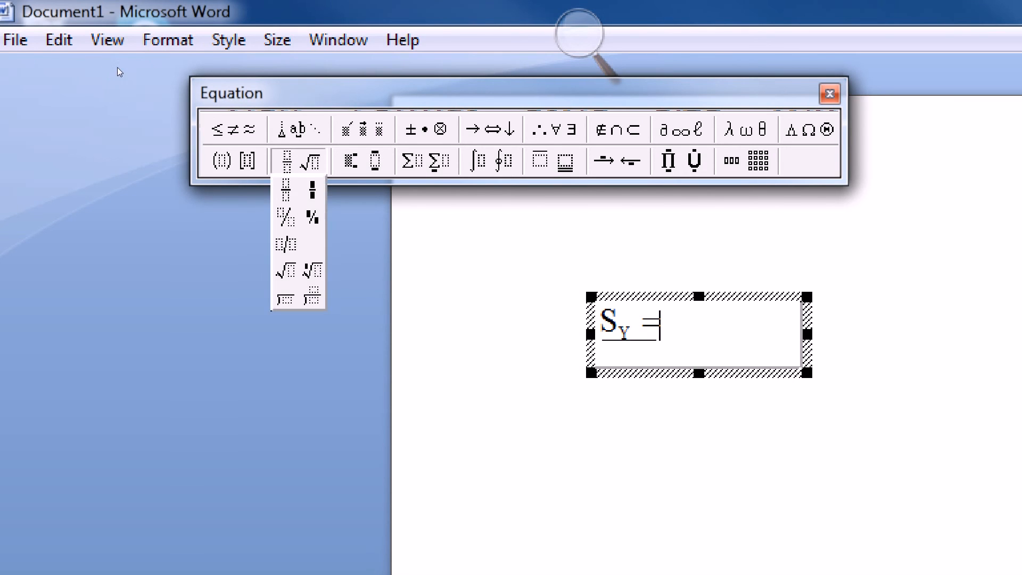
pyautogui.click(117, 72)
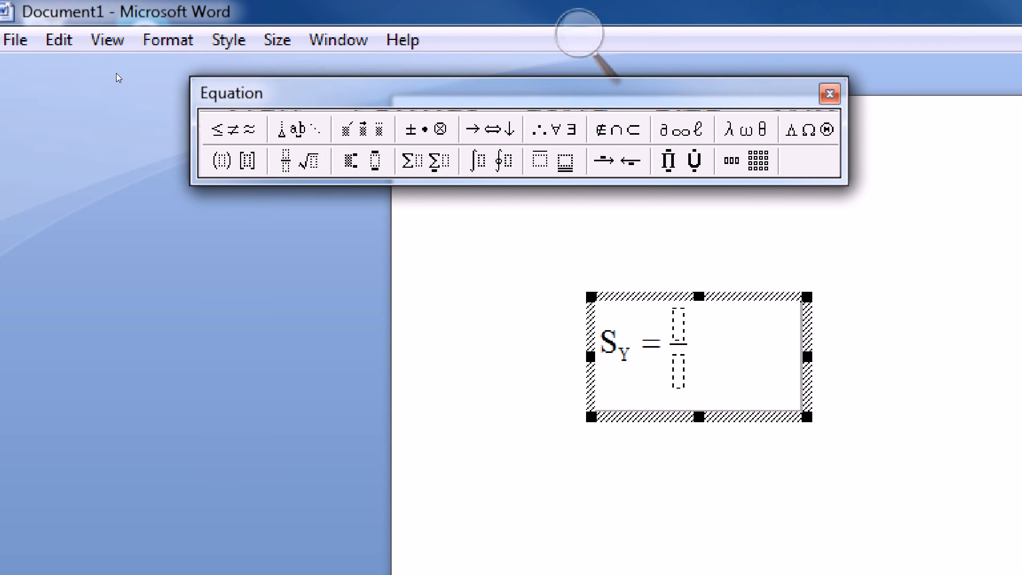
pyautogui.click(168, 63)
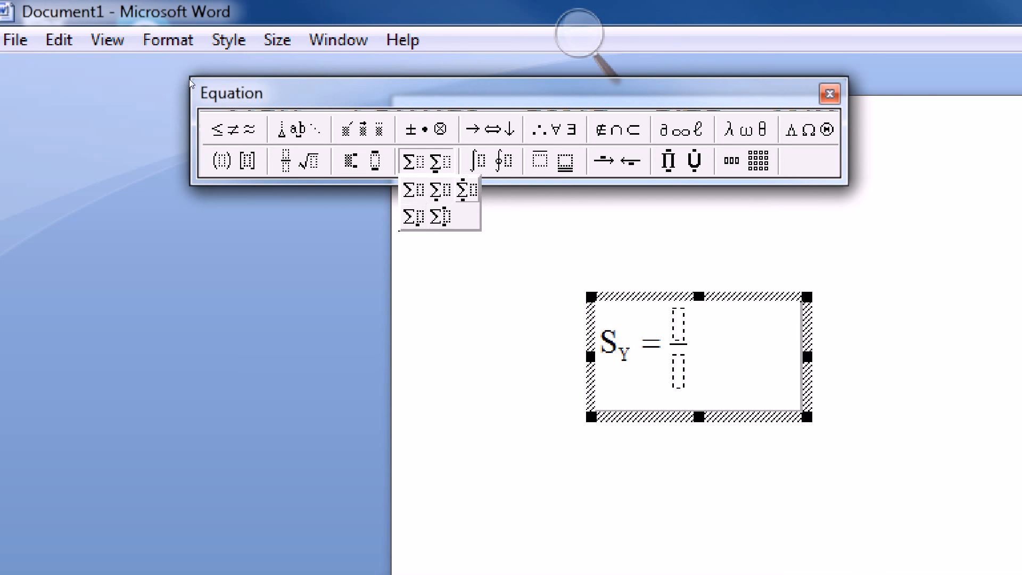
pyautogui.press('Return')
pyautogui.press('Down')
pyautogui.press('Down')
pyautogui.press('Up')
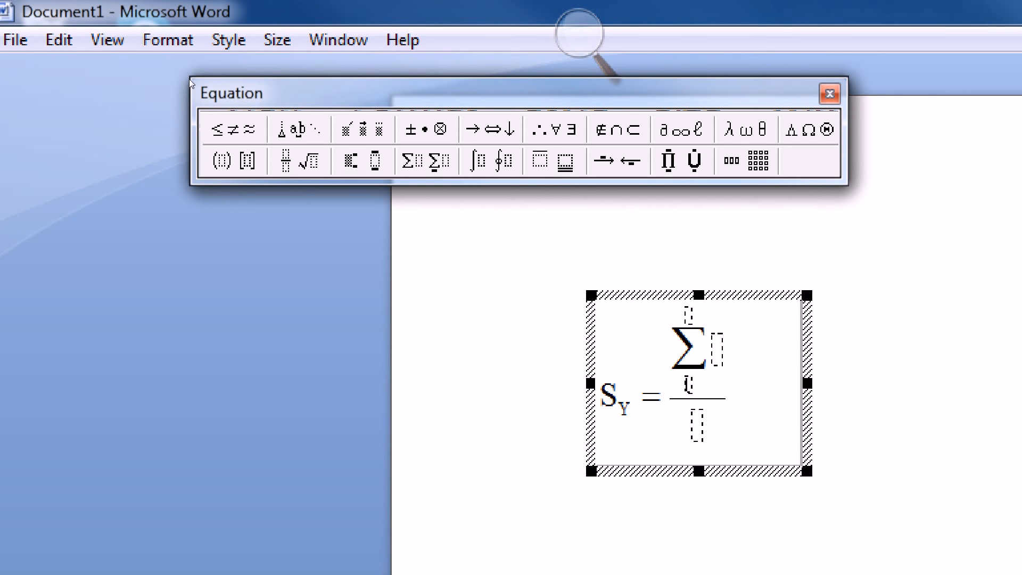
# Step: Set the summation's lower limit to i=1 and its upper limit to N
pyautogui.write('i=1')
pyautogui.press('Tab')
pyautogui.press('Tab')
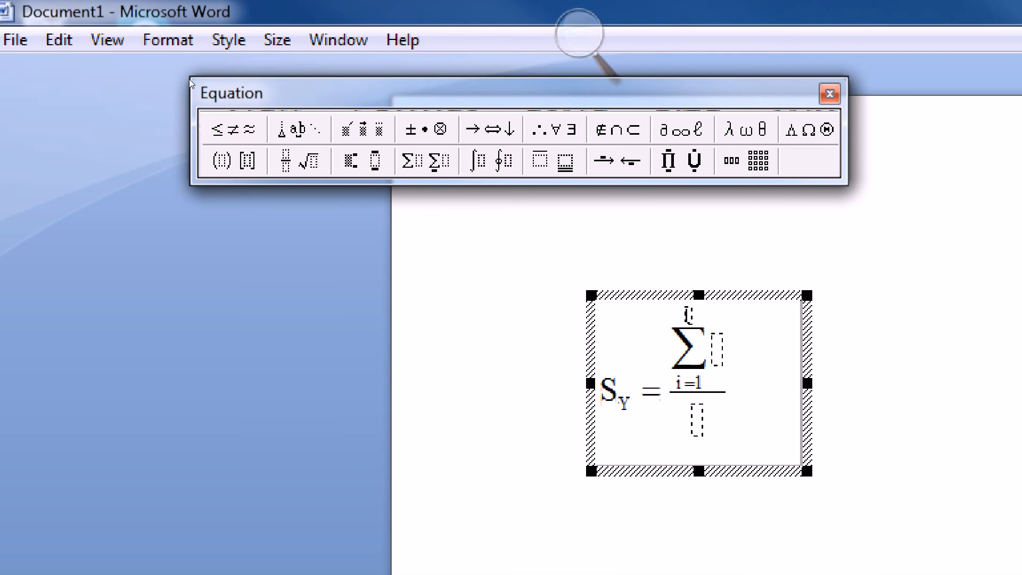
pyautogui.write('N')
pyautogui.press('Tab')
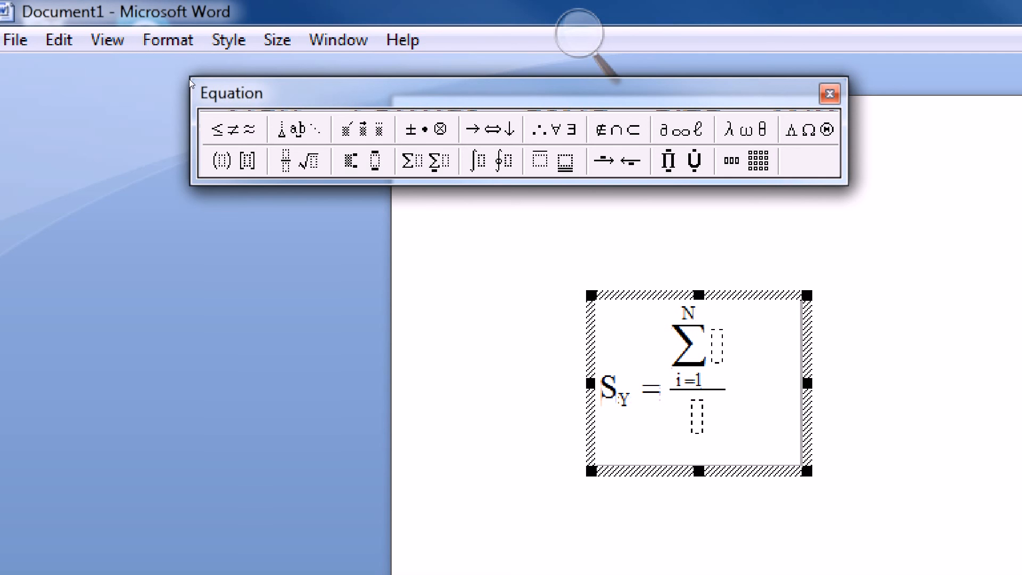
# Step: Enter Y minus Y in parentheses after the summation and put an overbar on the second Y
pyautogui.click(227, 162)
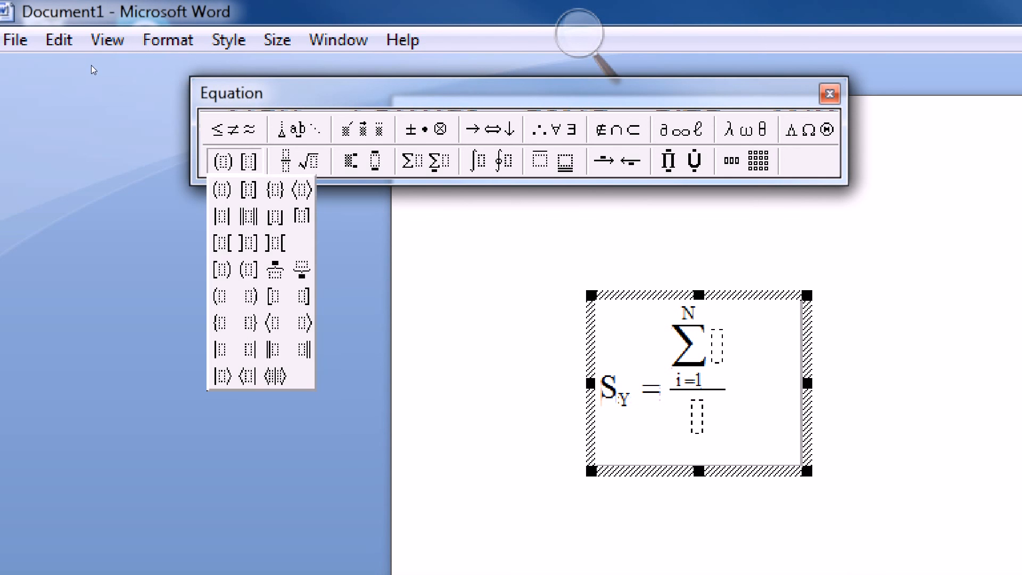
pyautogui.click(222, 190)
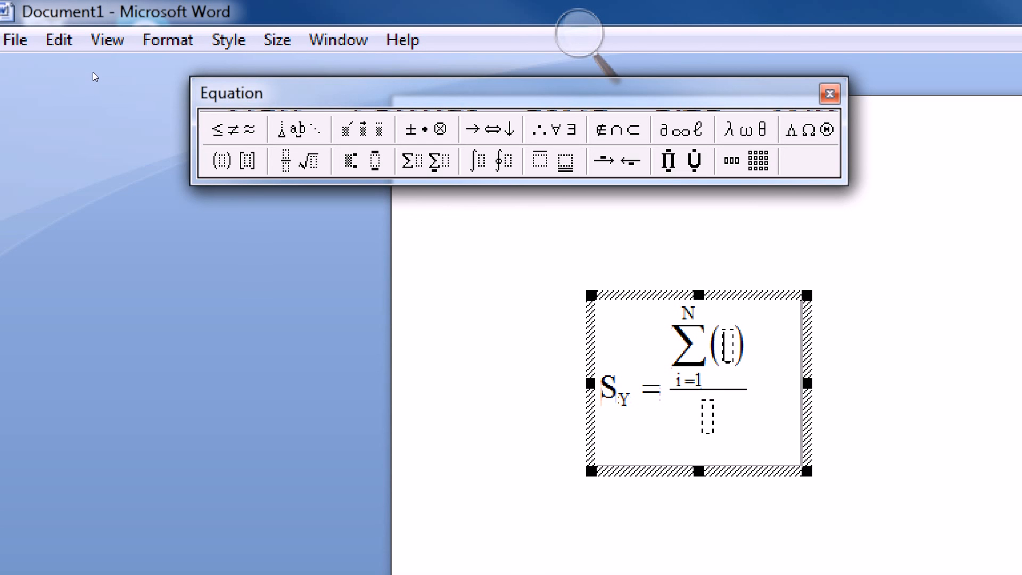
pyautogui.write('Y-')
pyautogui.write('Y')
pyautogui.hotkey('shift', 'Left')
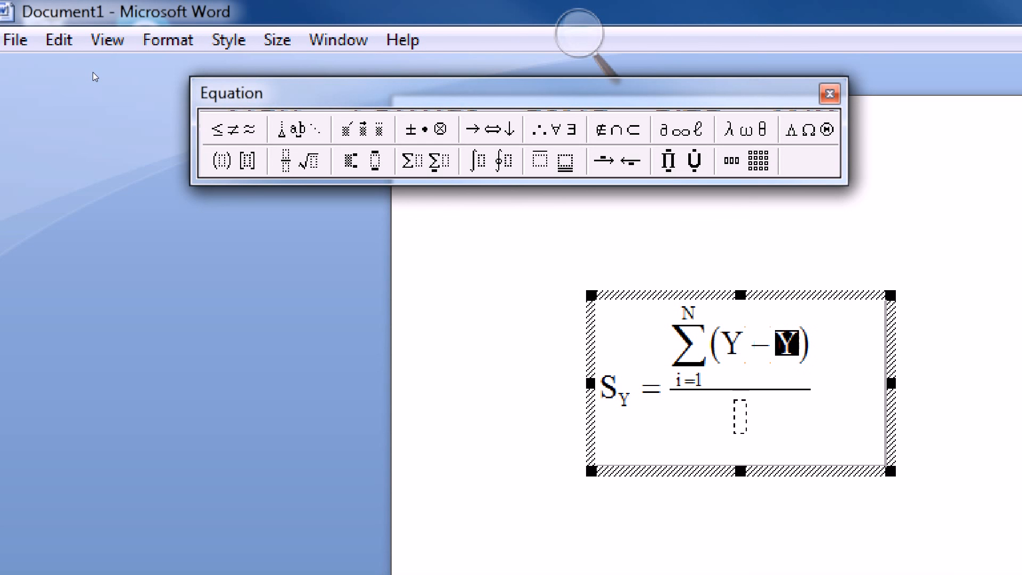
pyautogui.click(364, 129)
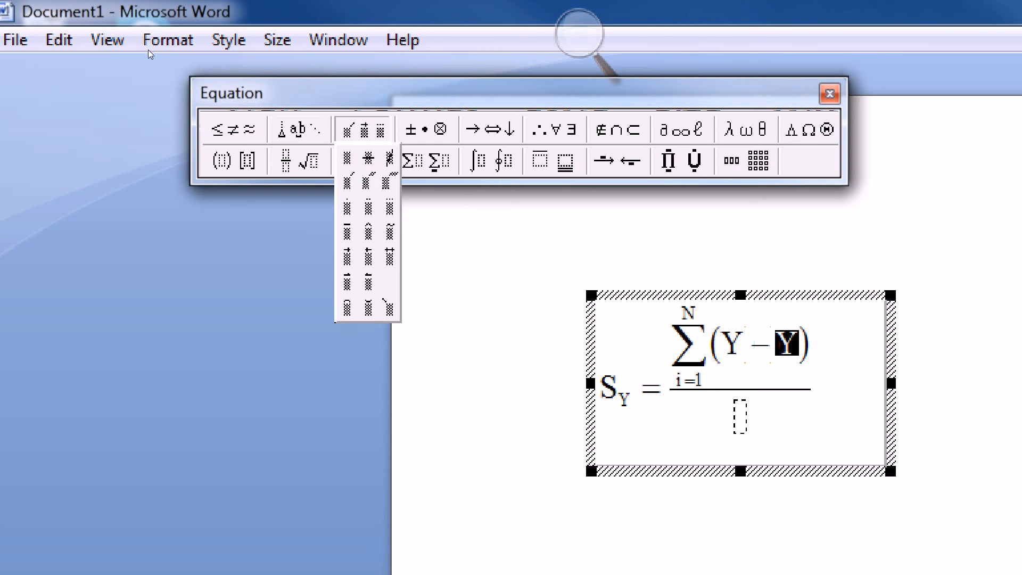
pyautogui.click(347, 233)
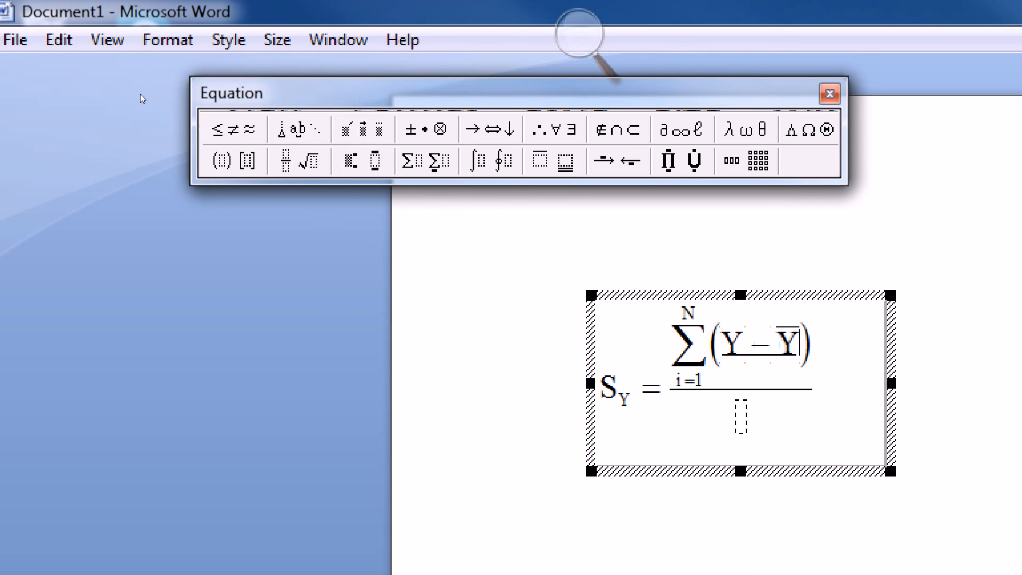
pyautogui.hotkey('shift', 'Left')
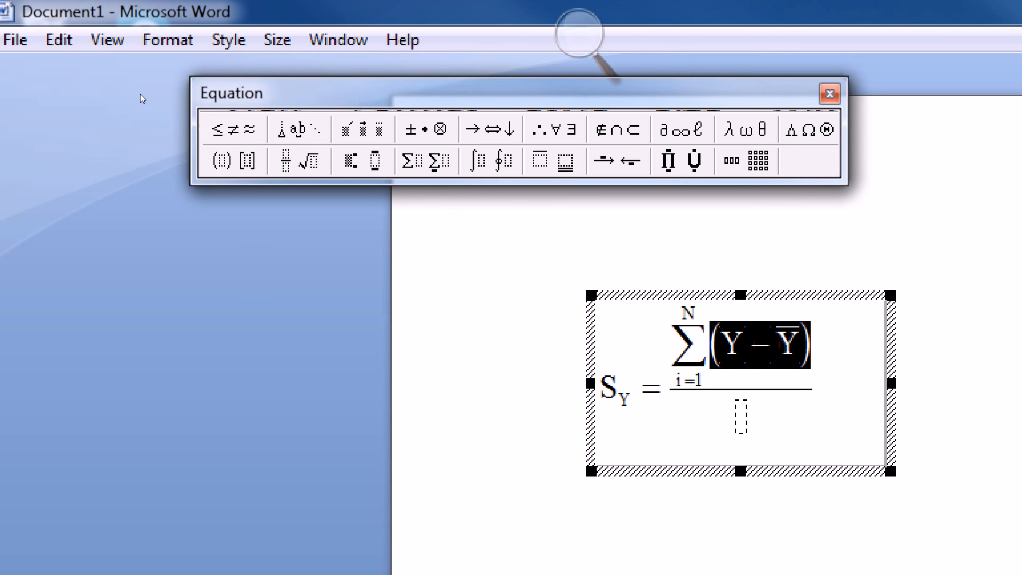
pyautogui.click(362, 161)
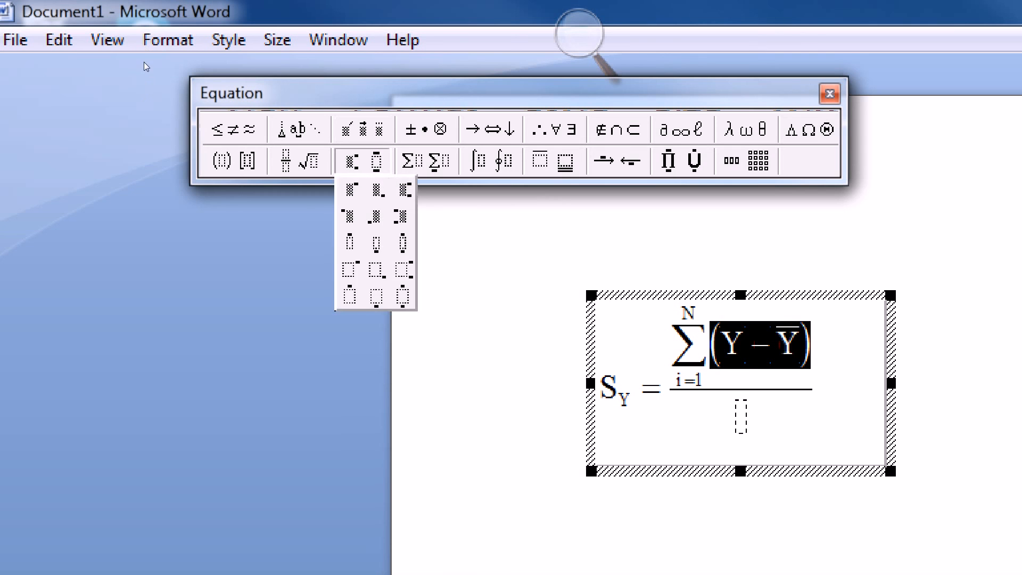
pyautogui.click(350, 189)
pyautogui.hotkey('ctrl', 'z')
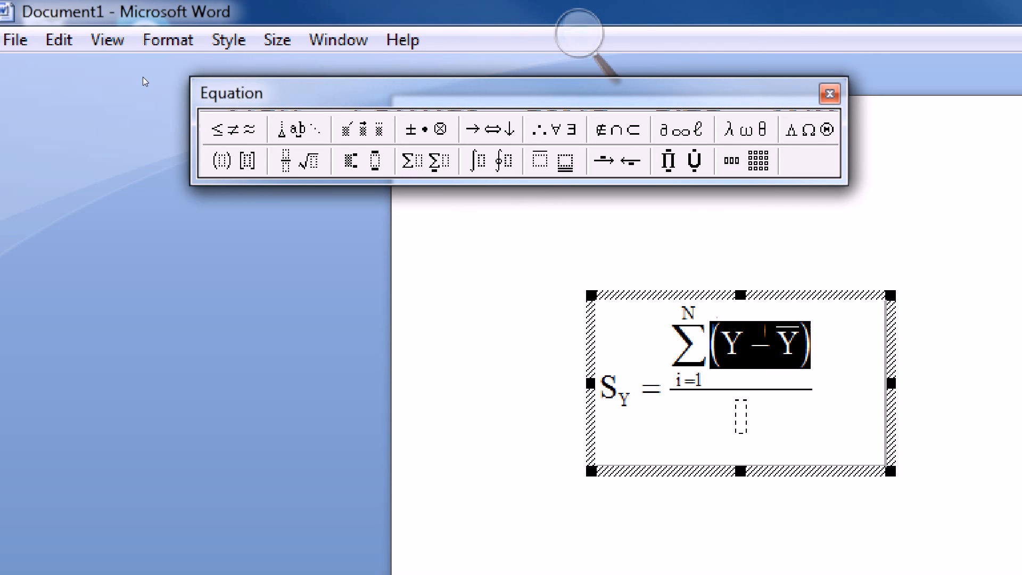
# Step: Give the parenthesised term in the numerator a superscript of 2
pyautogui.press('Right')
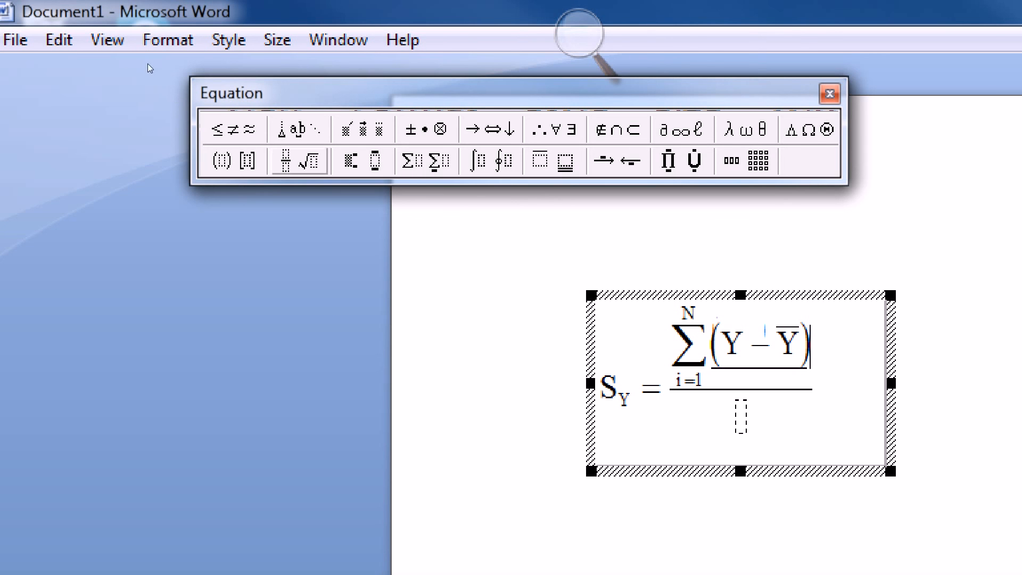
pyautogui.click(362, 161)
pyautogui.click(350, 189)
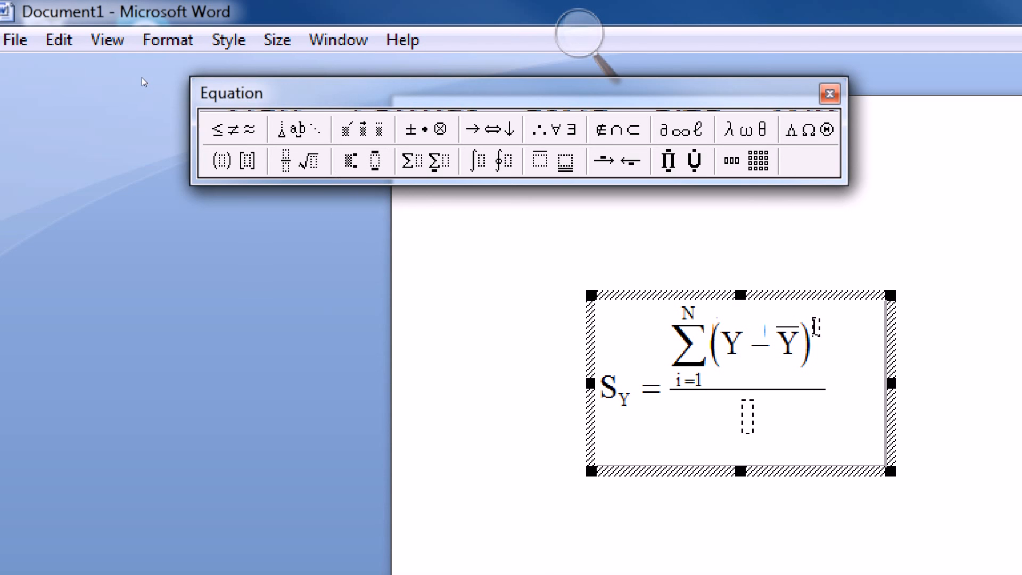
pyautogui.write('2')
# Step: Enter N-1 as the denominator of the fraction
pyautogui.press('Right')
pyautogui.press('Right')
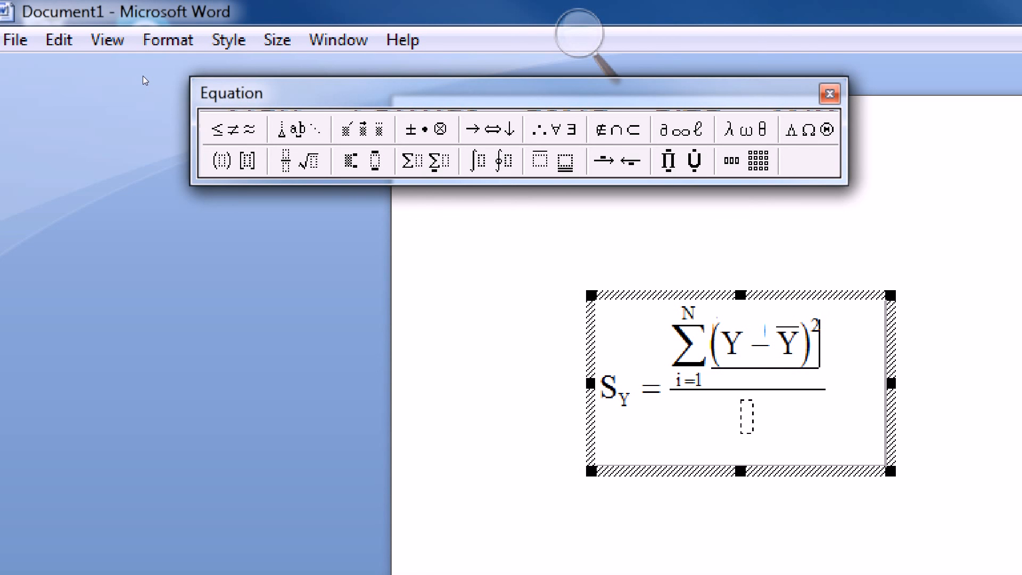
pyautogui.press('Down')
pyautogui.write('N-1')
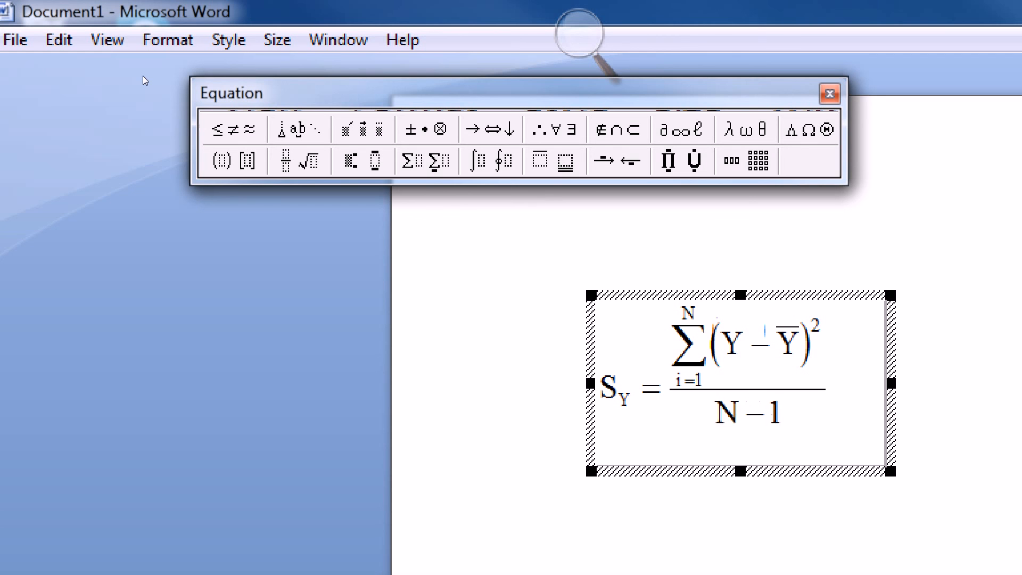
# Step: Place the whole fraction under a square root and return to the document text after the equation
pyautogui.press('Right')
pyautogui.hotkey('shift', 'Left')
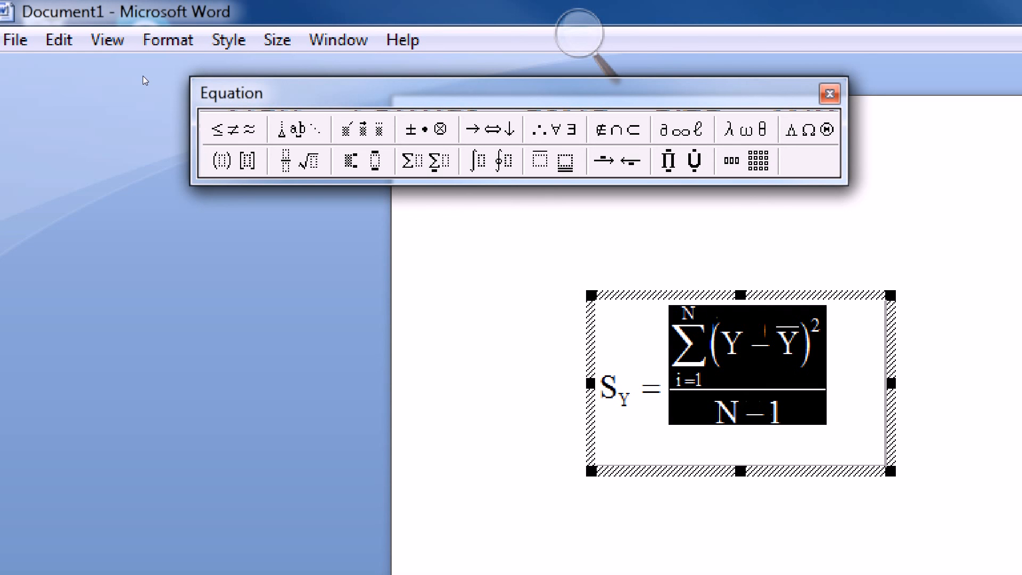
pyautogui.hotkey('ctrl', 'r')
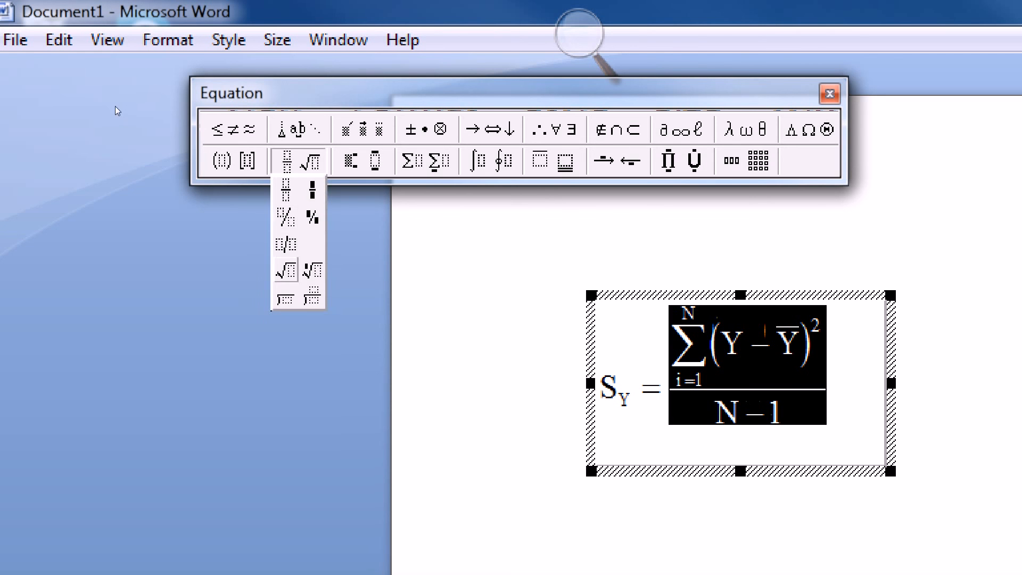
pyautogui.click(189, 190)
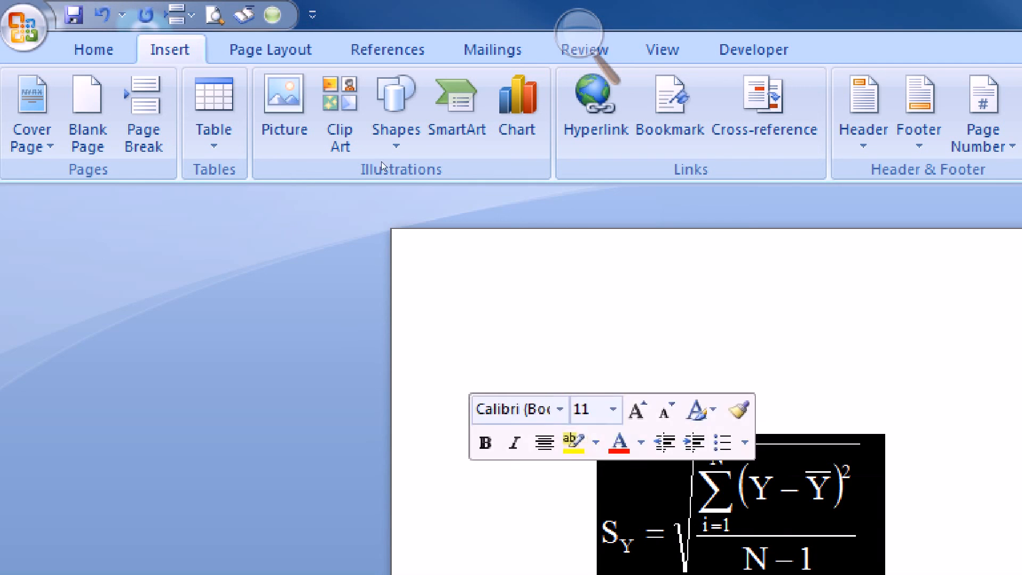
pyautogui.press('Right')
# Step: Bring the Magnifier controls back up and reduce the screen magnification to 100%
pyautogui.scroll(-1, 376, 157)
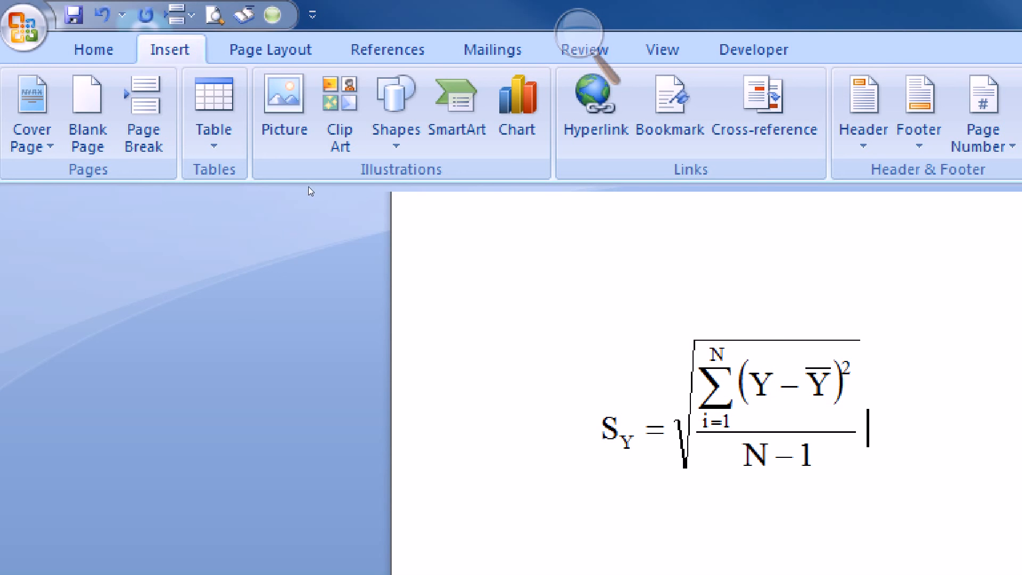
pyautogui.click(229, 22)
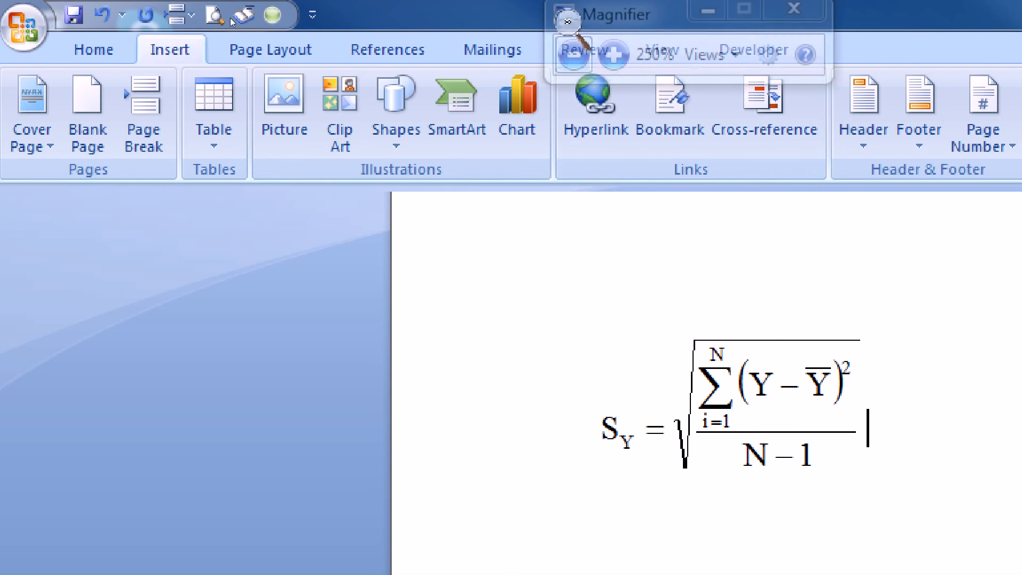
pyautogui.click(231, 21)
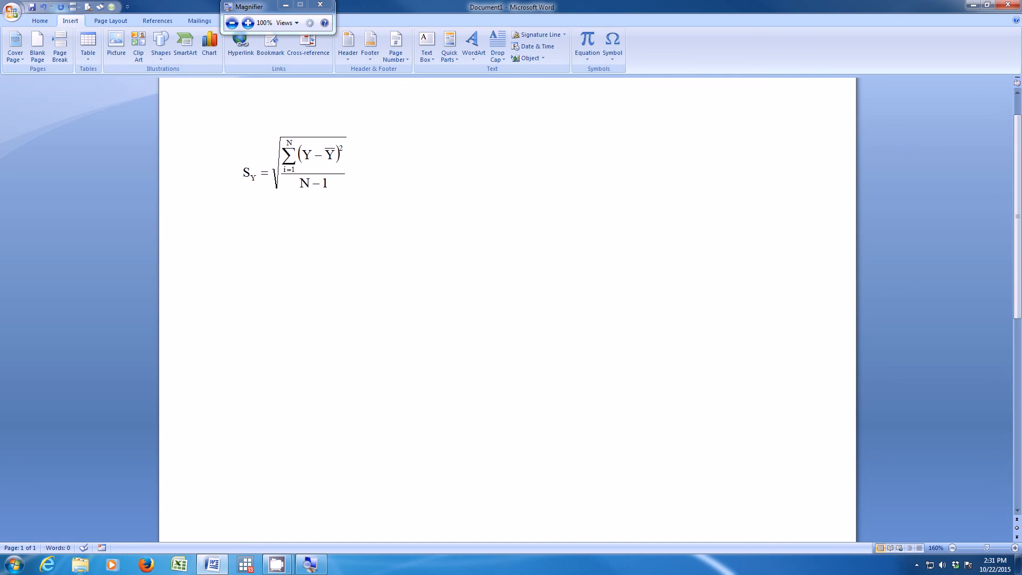